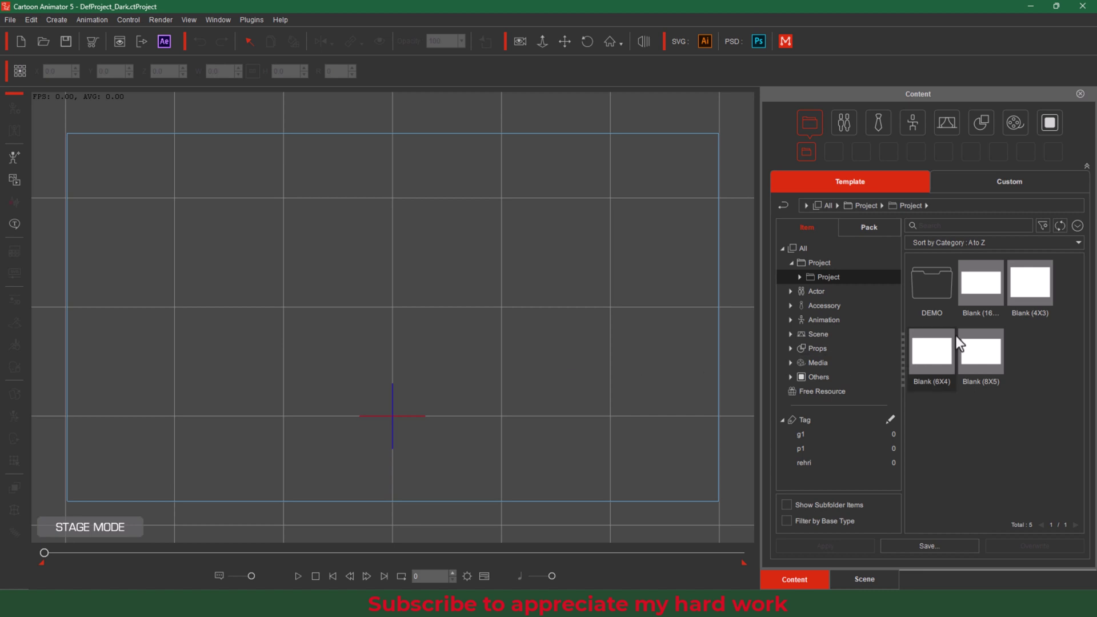
Start a Blank (16X9) project containing the Biker_S2 actor and display the timeline
double_click(996, 296)
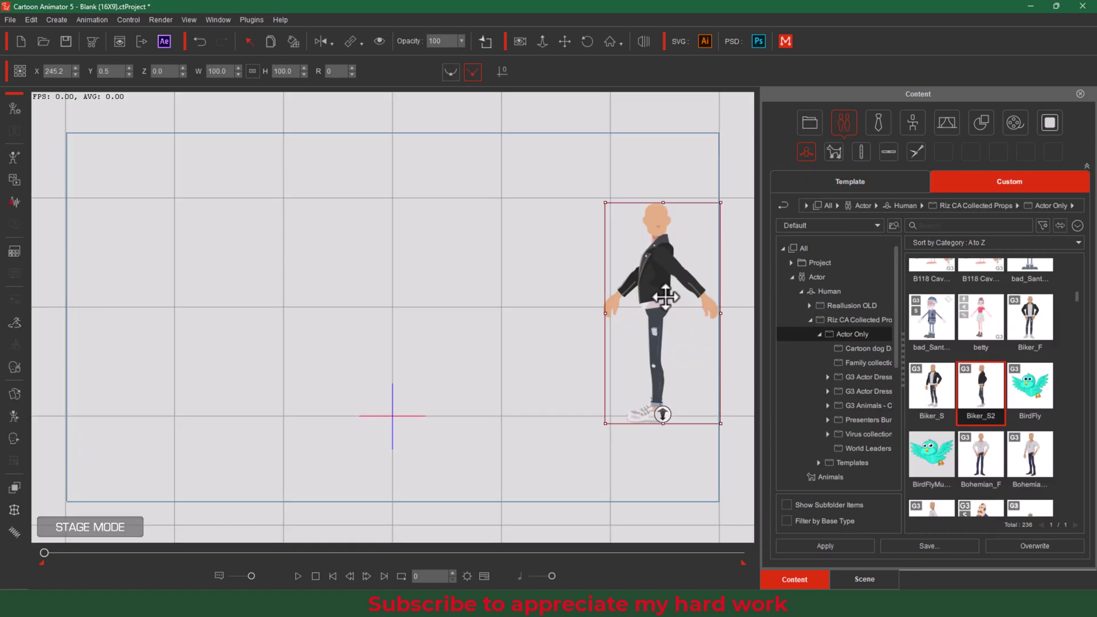
left_click(483, 573)
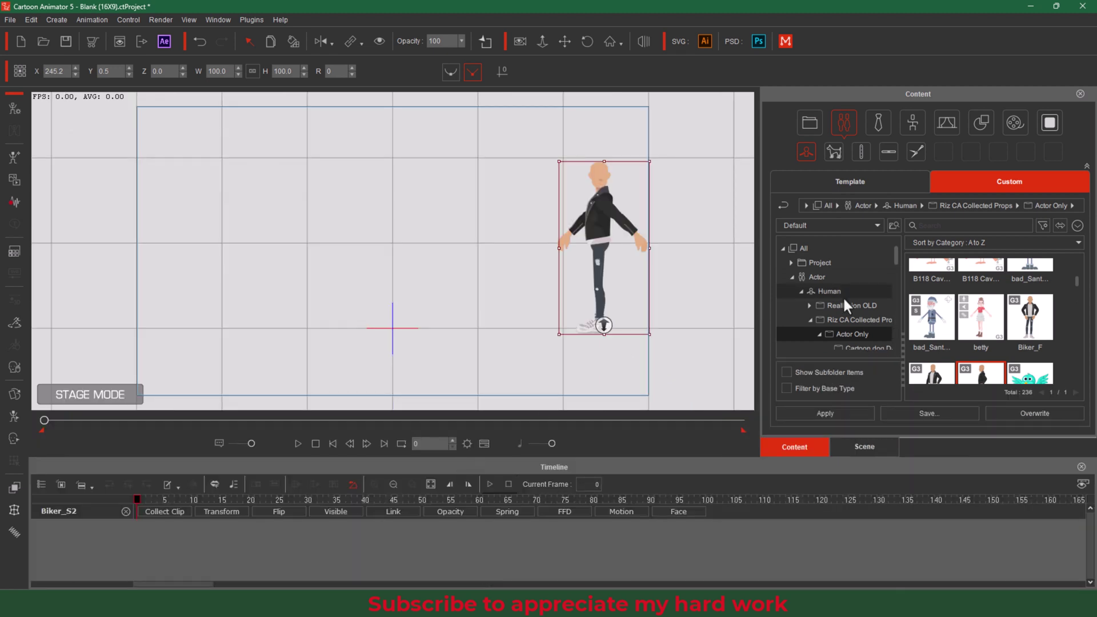
Detach the Content panel and enlarge it in height and width to show more library thumbnails
left_click_drag(948, 94, 853, 64)
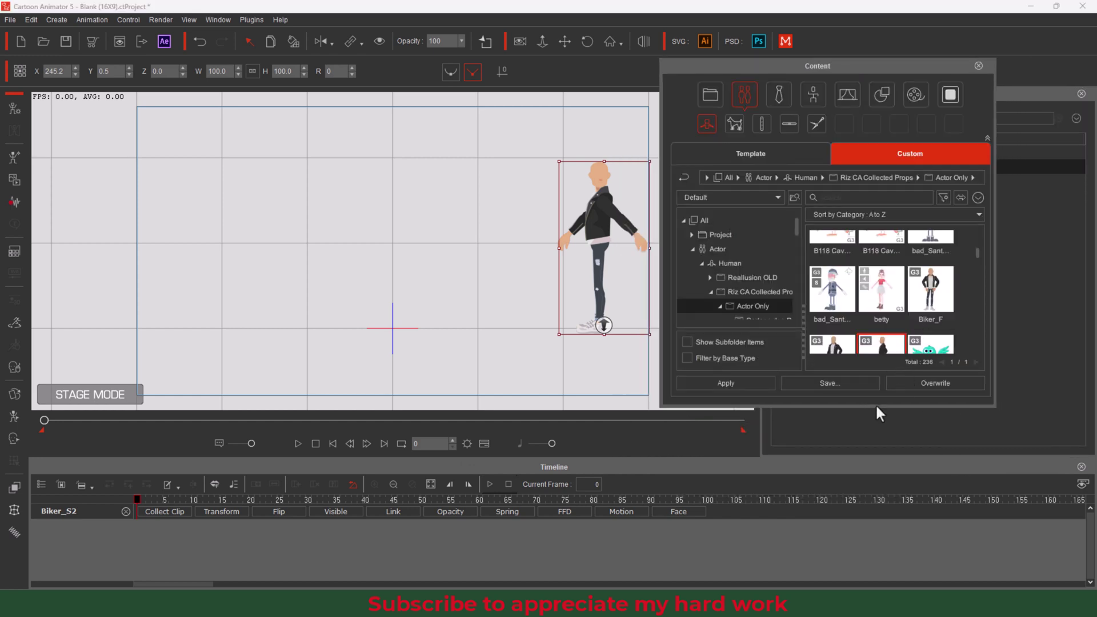
left_click_drag(875, 405, 903, 583)
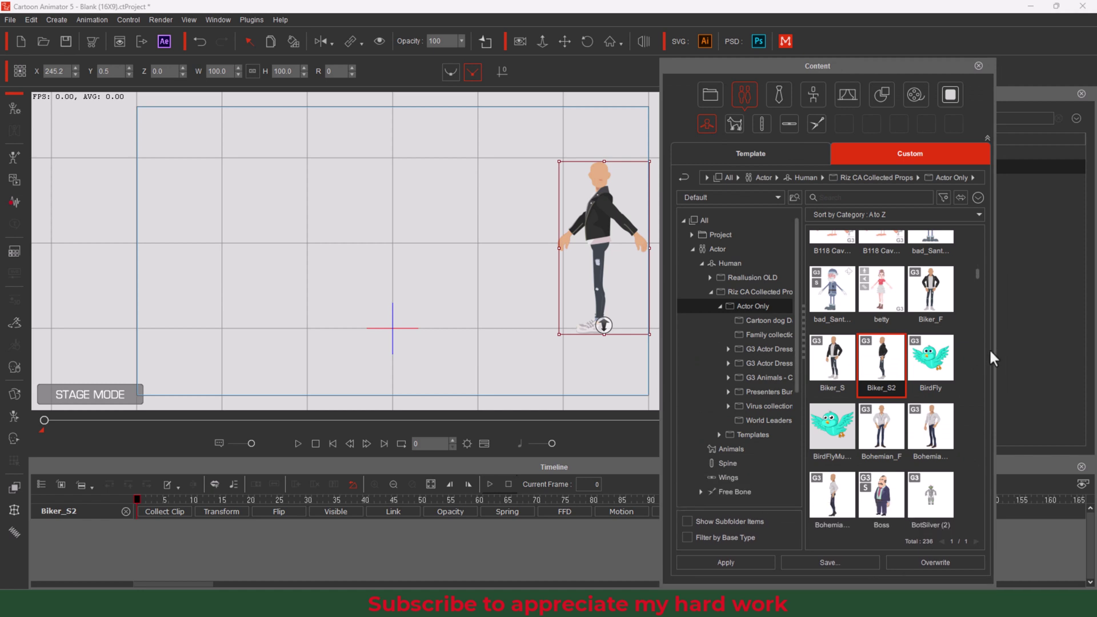
left_click_drag(1005, 347, 1053, 346)
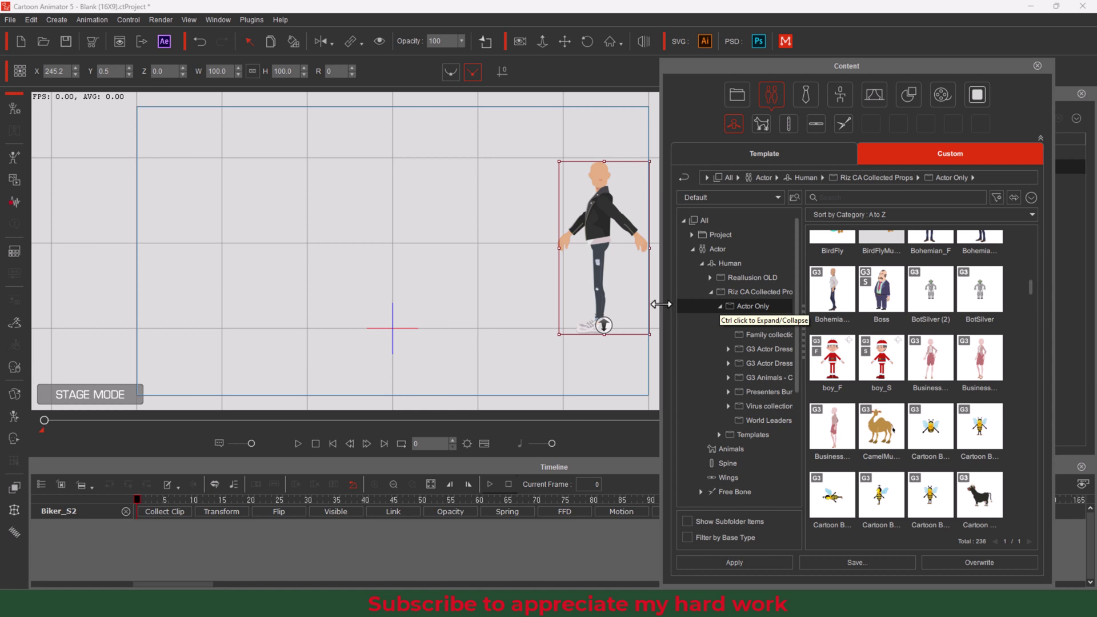
left_click_drag(662, 303, 489, 289)
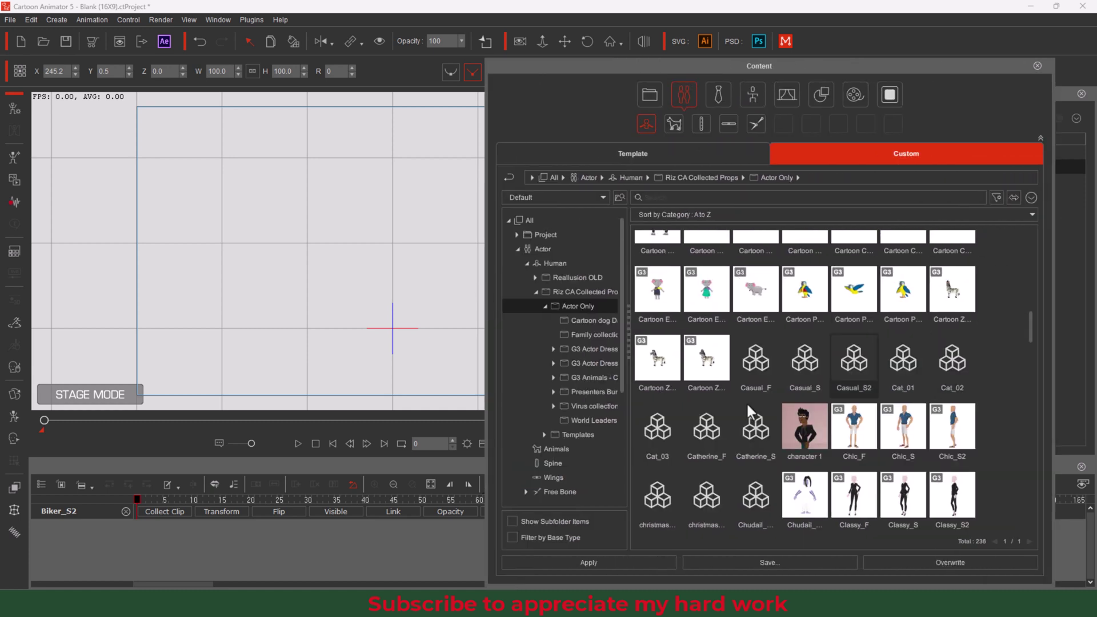
Browse the library to the 2D Motion templates, and narrow and move the Content panel so the actor stays uncovered
scroll(585, 376, "down", 2)
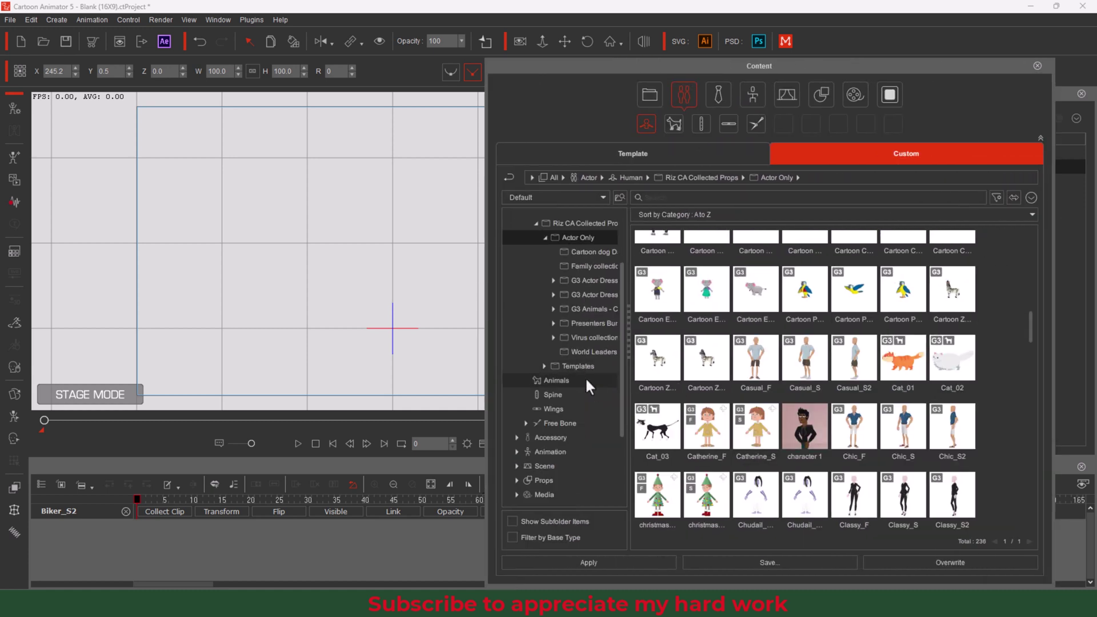
scroll(585, 377, "down", 3)
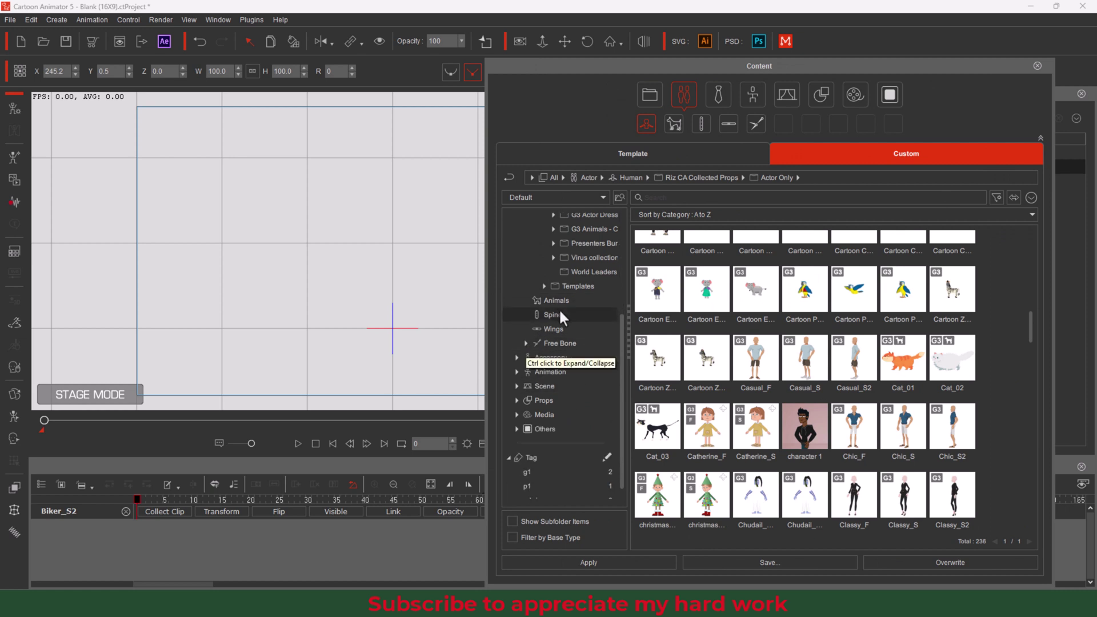
scroll(559, 309, "up", 3)
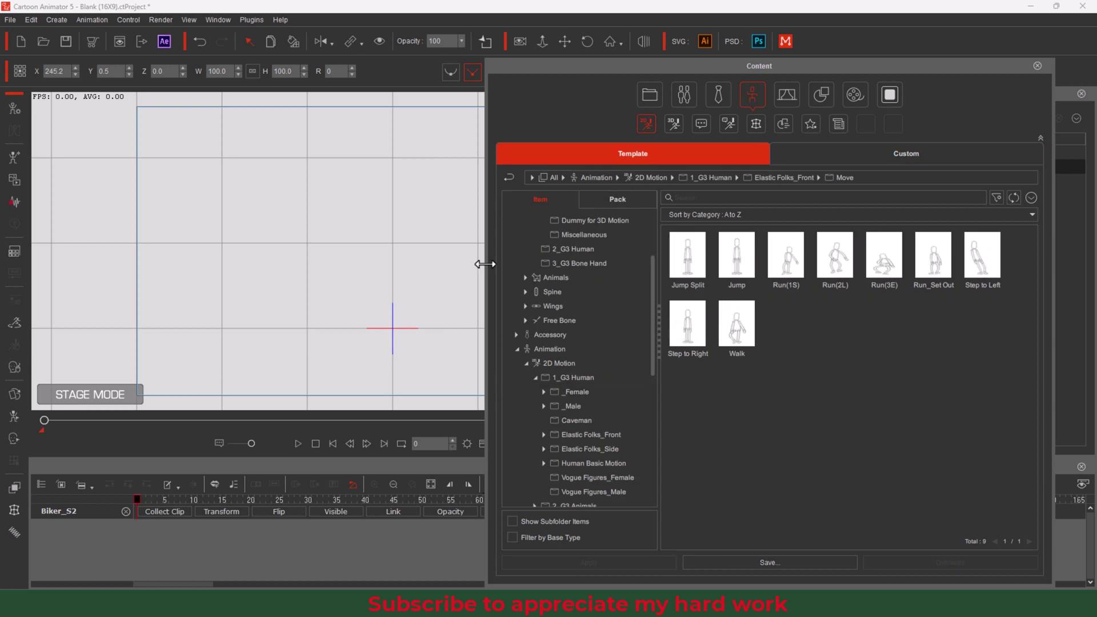
left_click_drag(484, 264, 633, 269)
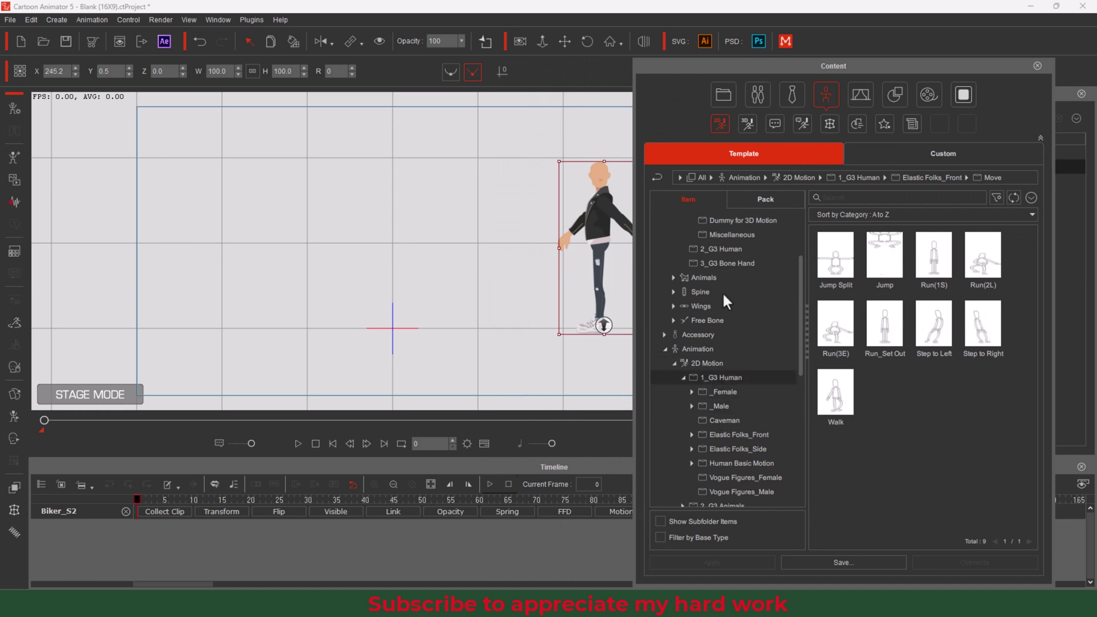
left_click_drag(824, 64, 263, 60)
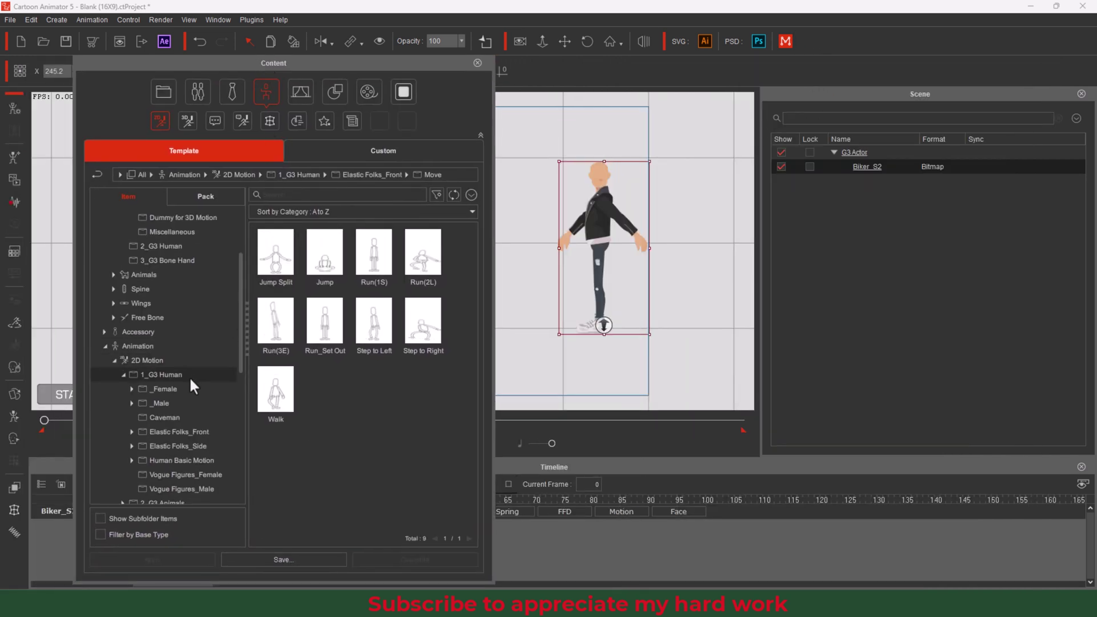
Search the 2D Motion templates for "run" and look through the running motions
left_click(315, 194)
type("run")
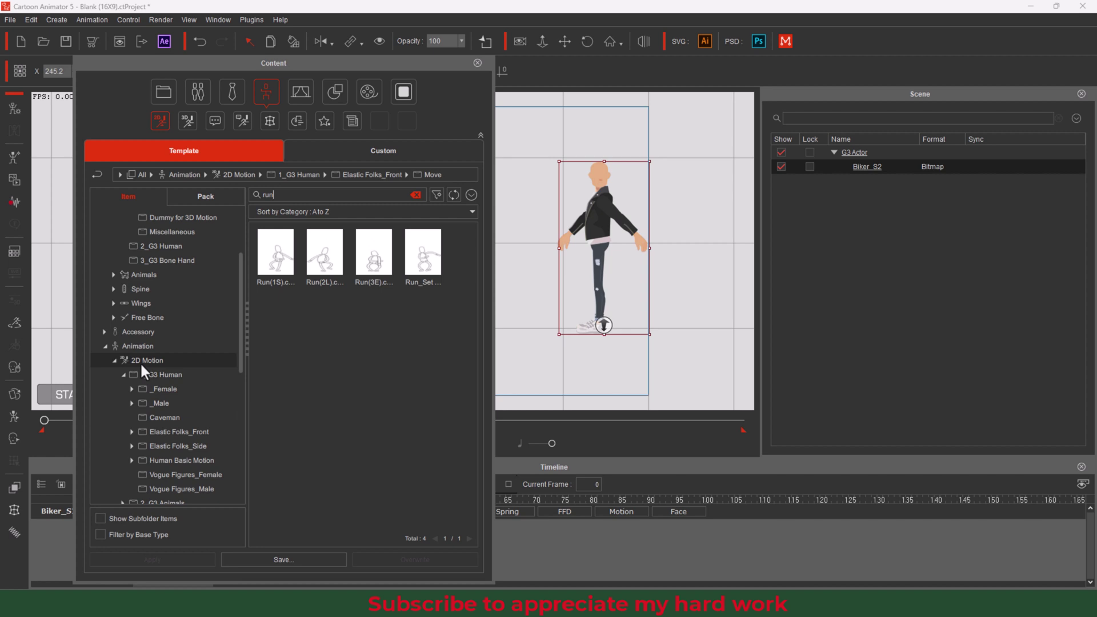
left_click(229, 359)
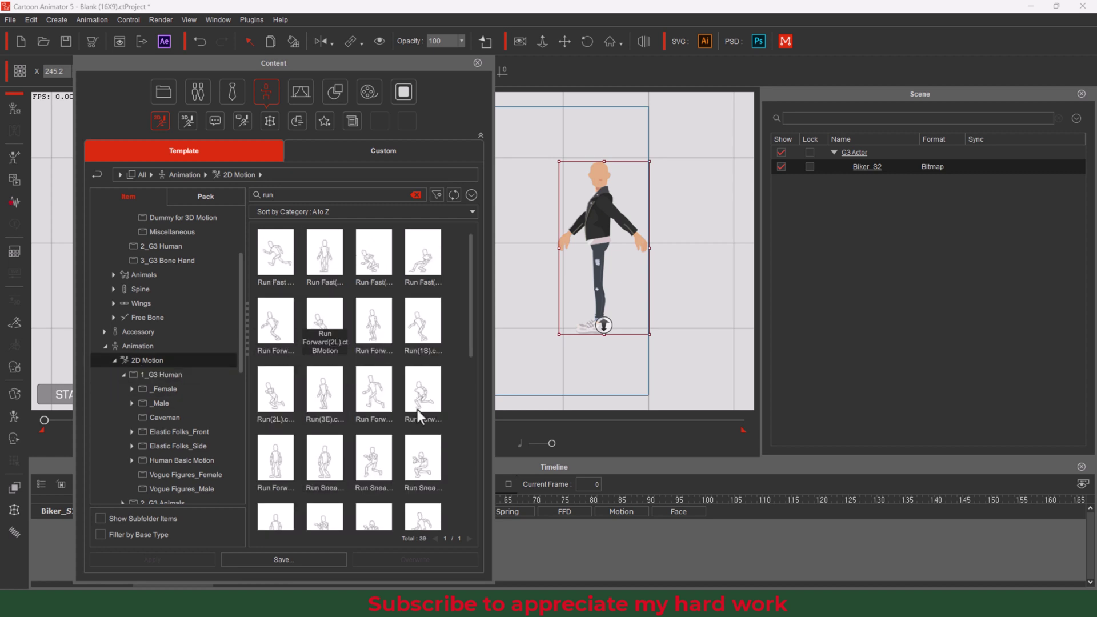
scroll(411, 457, "down", 1)
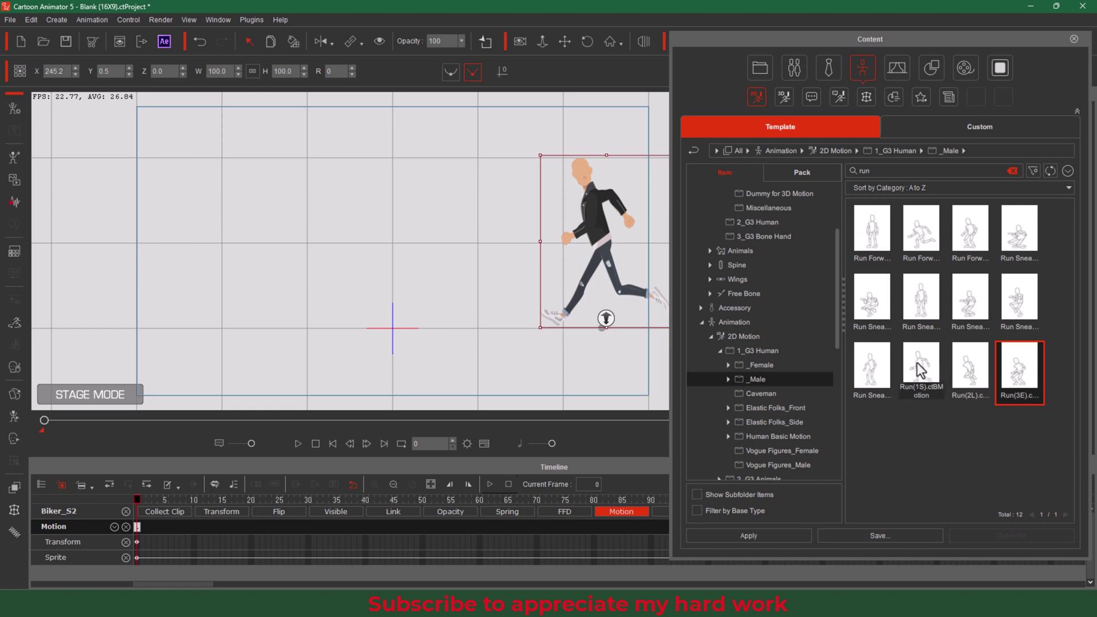
Apply the male Run Forward(1S), Run Forward(2L) and Run Forward(3E) motions to Biker_S2 in sequence
left_click_drag(873, 235, 640, 295)
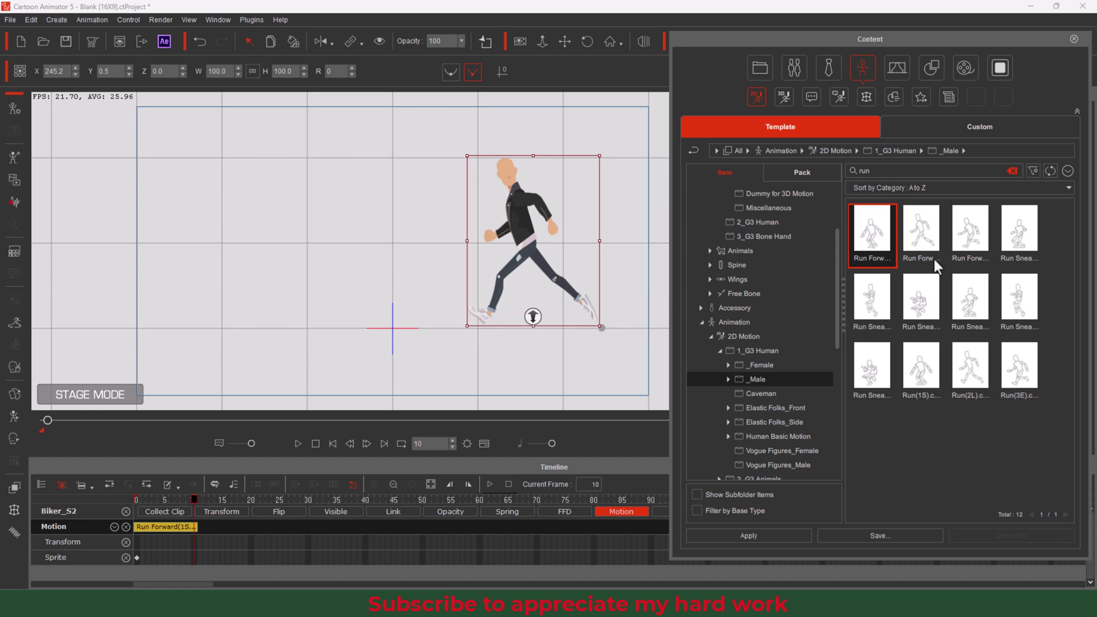
double_click(931, 240)
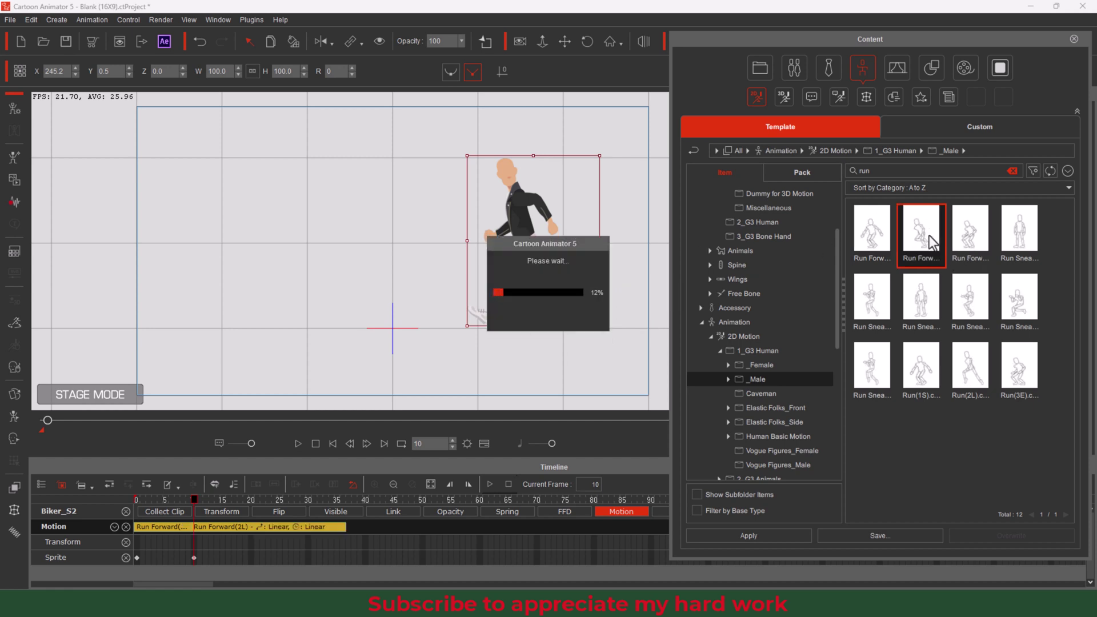
left_click(982, 229)
double_click(982, 228)
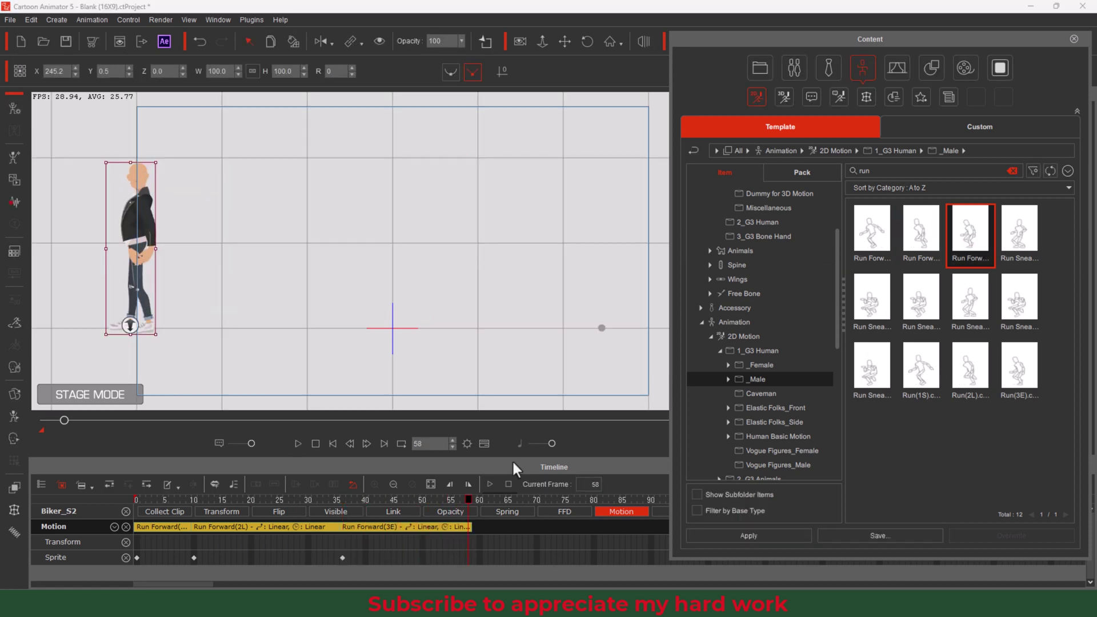
Delete all the Run Forward clips from Biker_S2's Motion track
left_click_drag(147, 499, 36, 532)
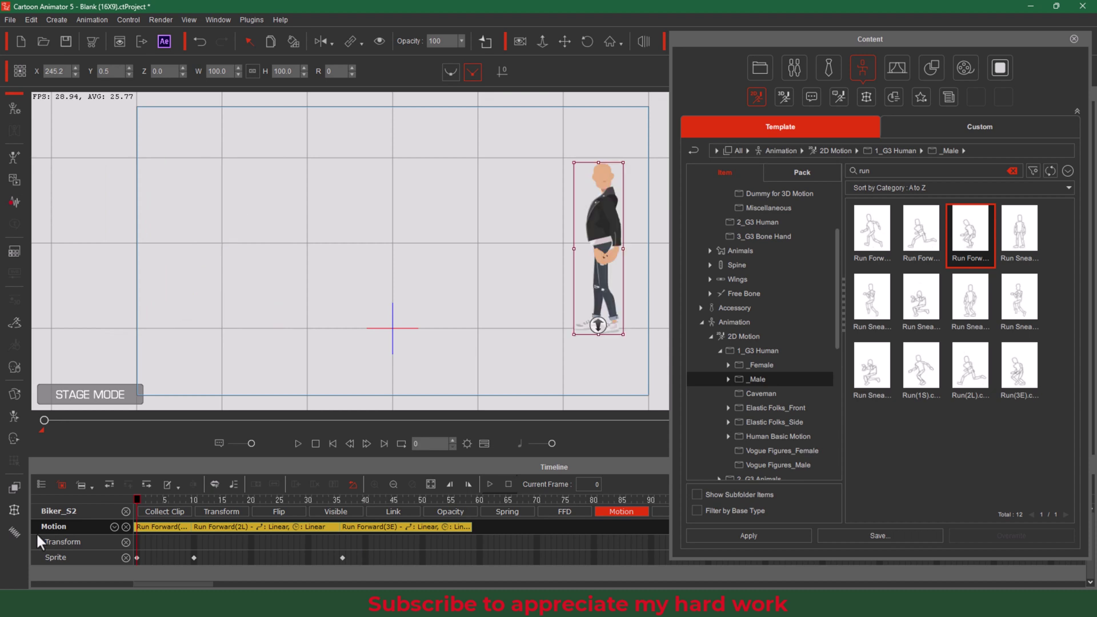
left_click(509, 528)
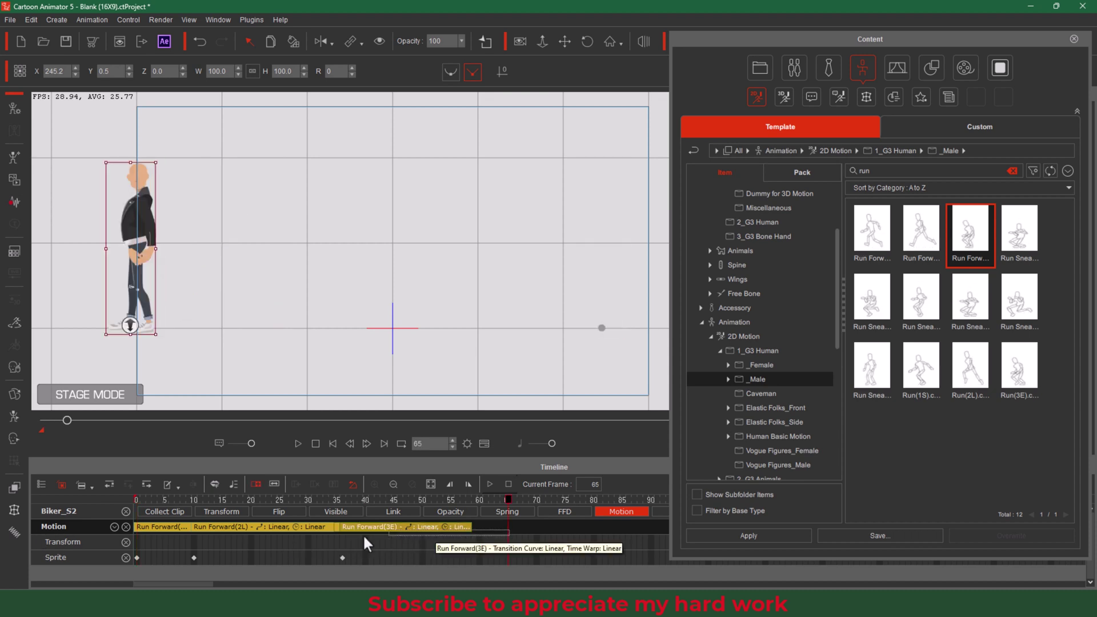
left_click(147, 528)
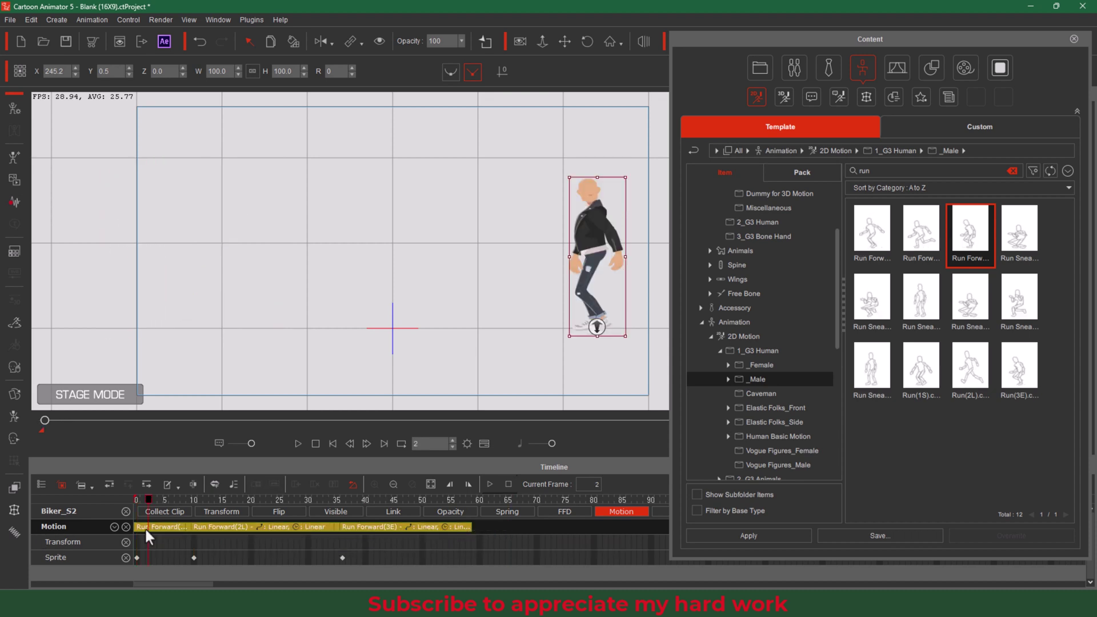
key("Delete")
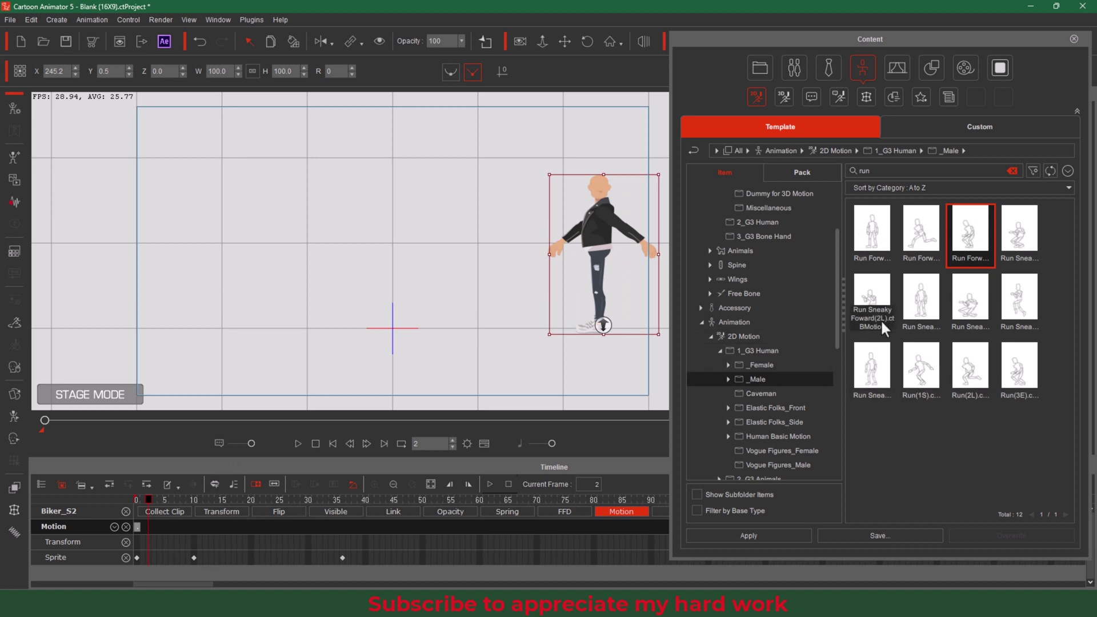
Build an in-place run for Biker_S2 from frame 2 by applying Run(1S), Run(2L) twice and Run(3E)
double_click(917, 366)
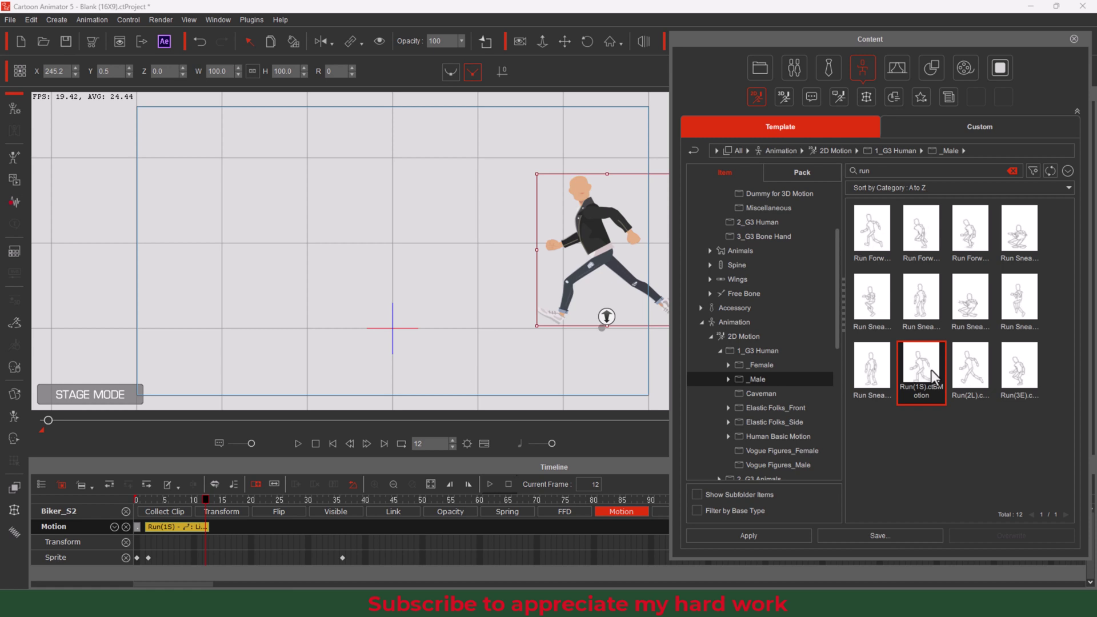
double_click(973, 368)
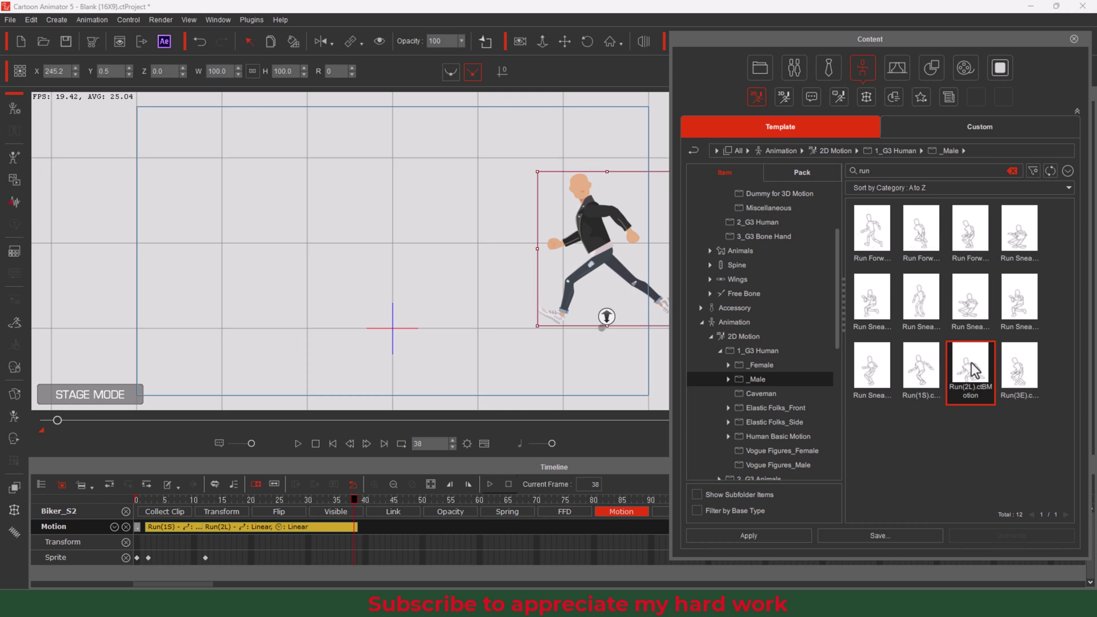
double_click(973, 369)
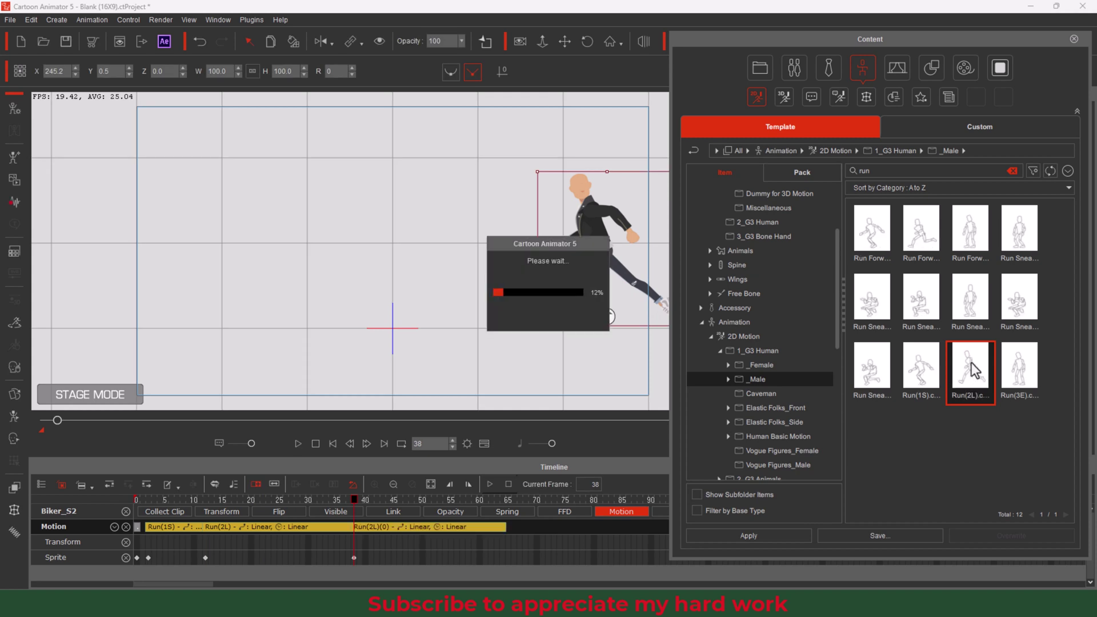
double_click(1016, 369)
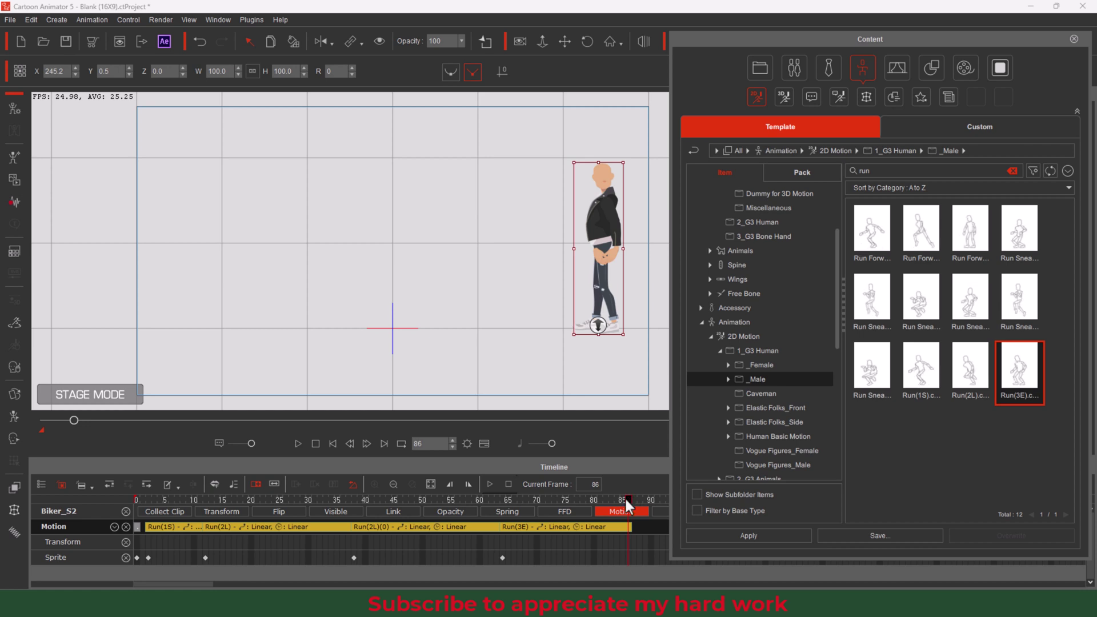
Scrub through the run clips and, at frame 75, move Biker_S2 beyond the stage's left edge to X -348.5, Y -1.5
left_click_drag(627, 500, 67, 510)
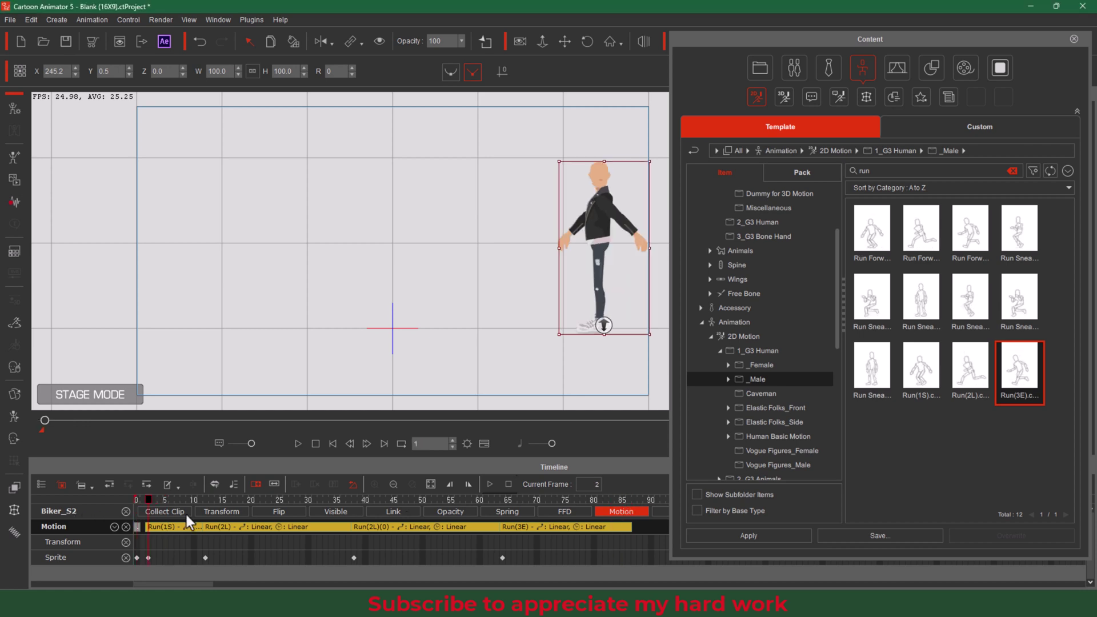
left_click_drag(187, 516, 85, 530)
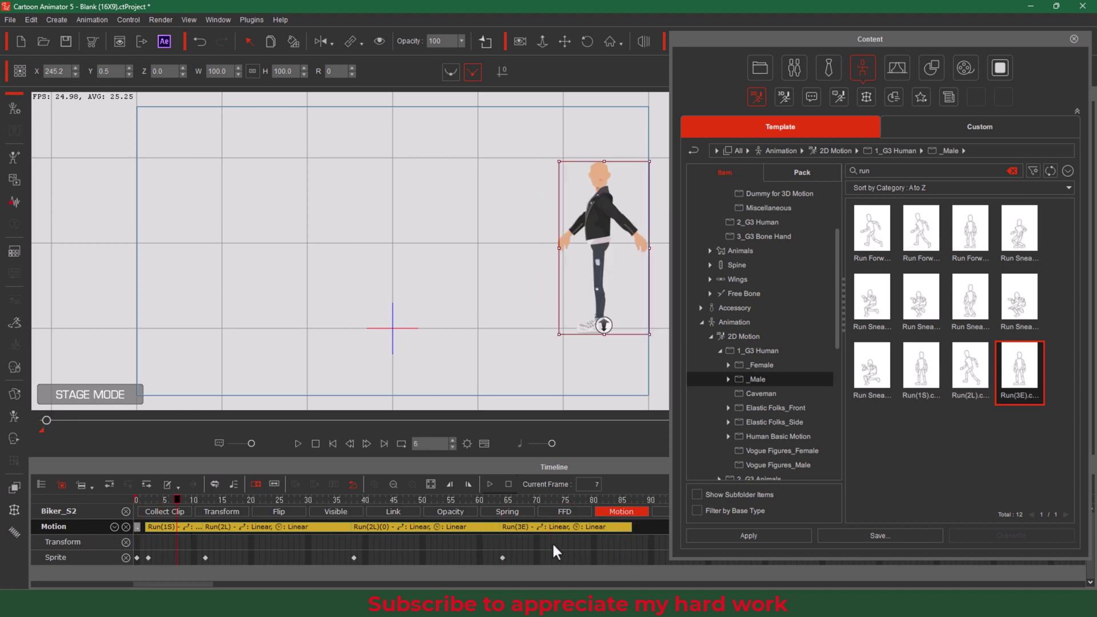
left_click(612, 540)
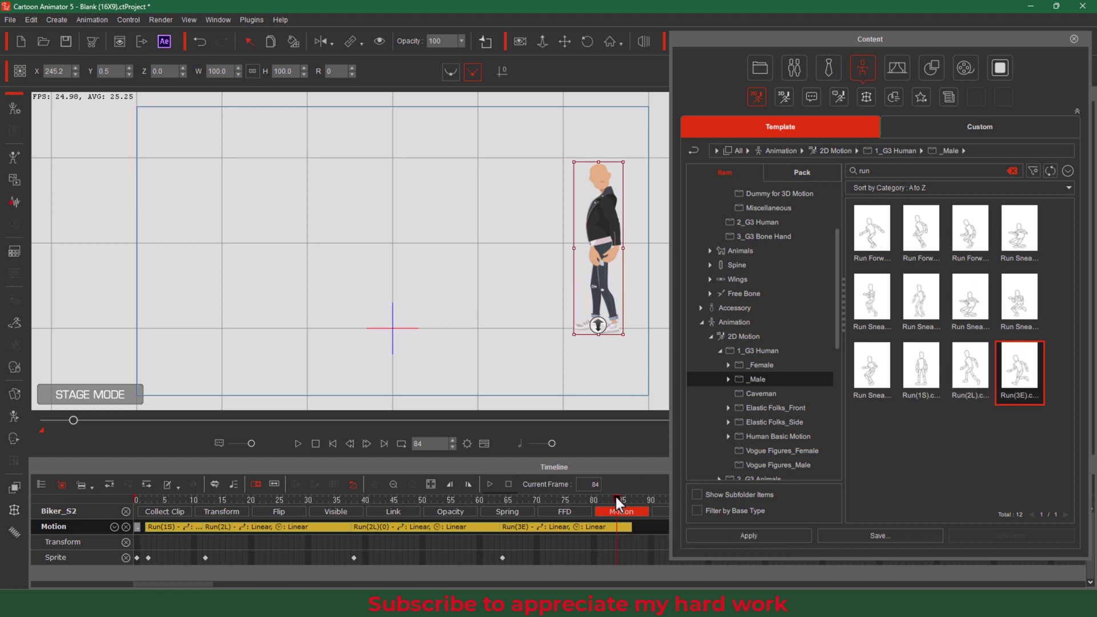
left_click_drag(616, 501, 564, 537)
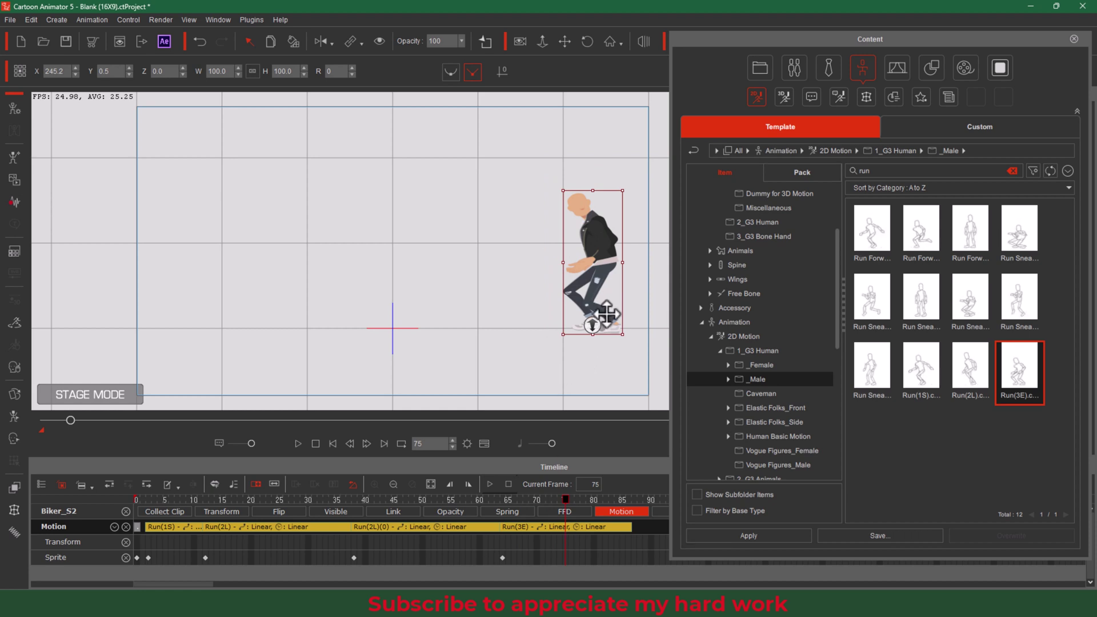
left_click_drag(604, 310, 97, 310)
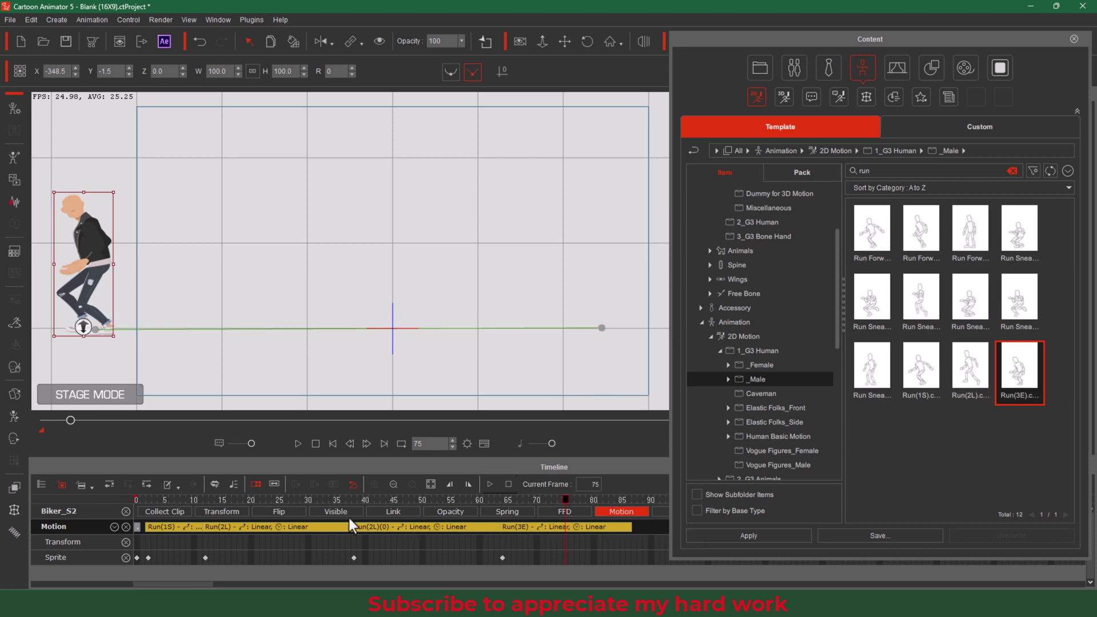
Show Biker_S2's Transform track, play the run animation from frame 0, and narrow the Content panel
left_click(231, 514)
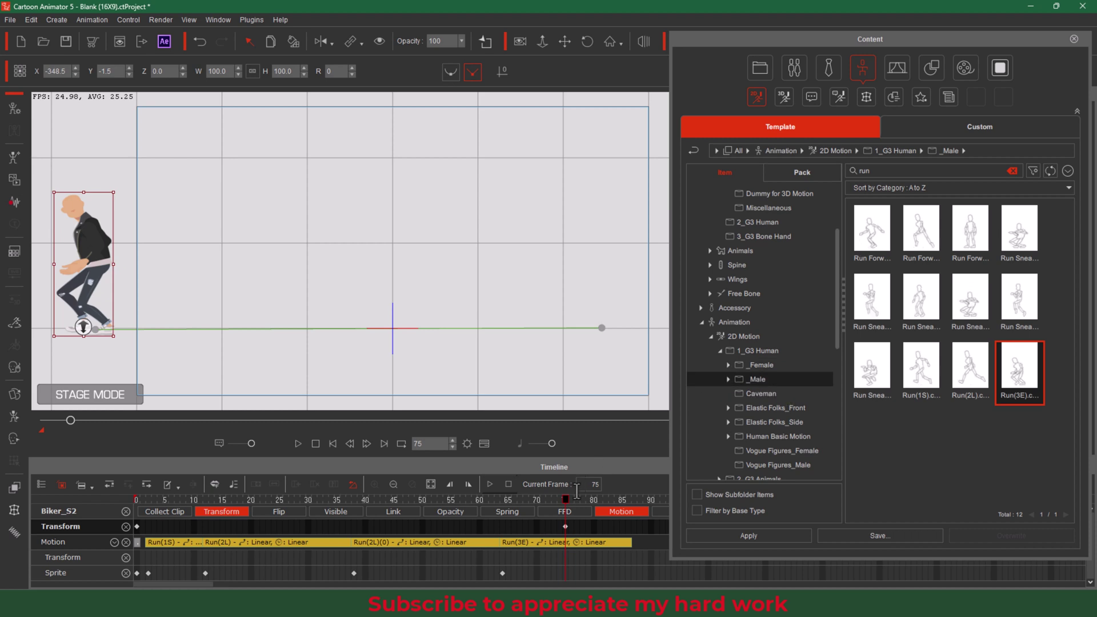
left_click_drag(565, 498, 49, 512)
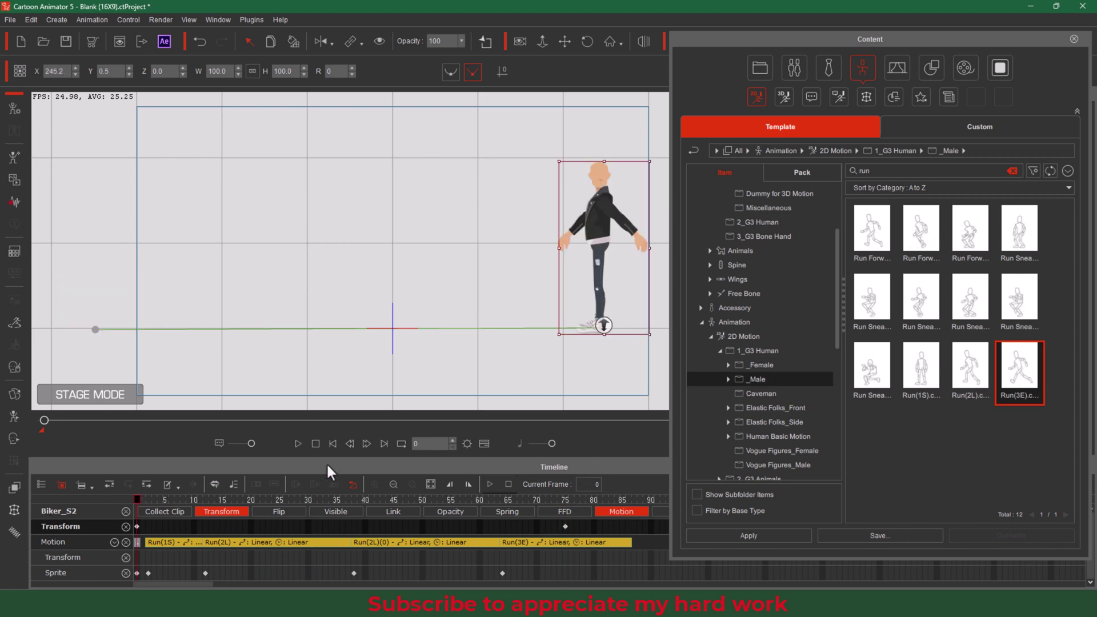
left_click(297, 444)
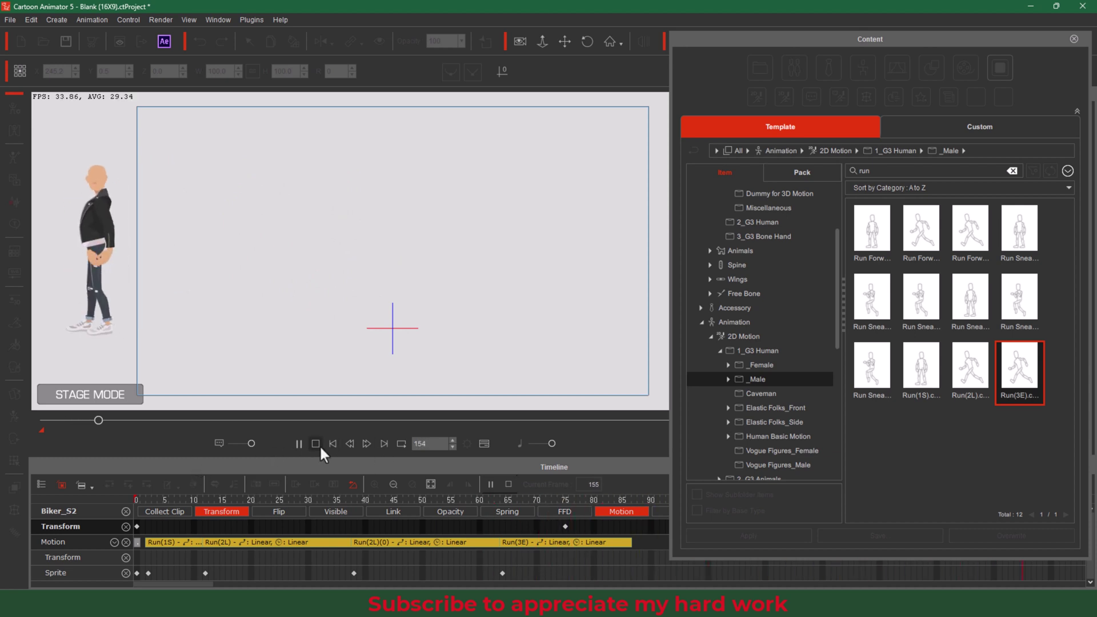
left_click(318, 444)
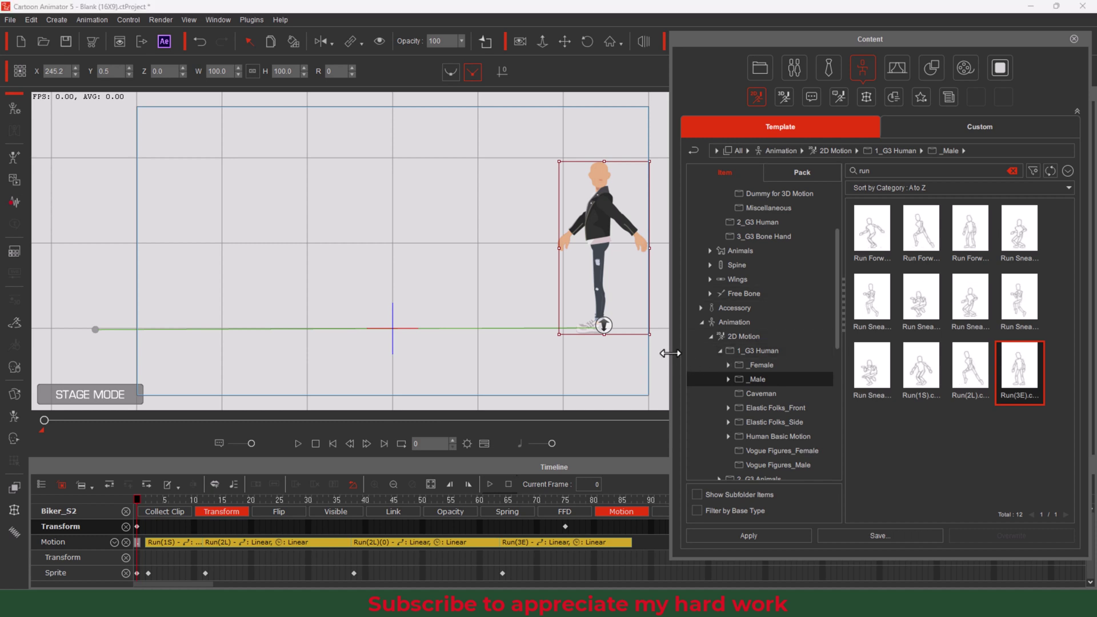
left_click_drag(670, 353, 759, 346)
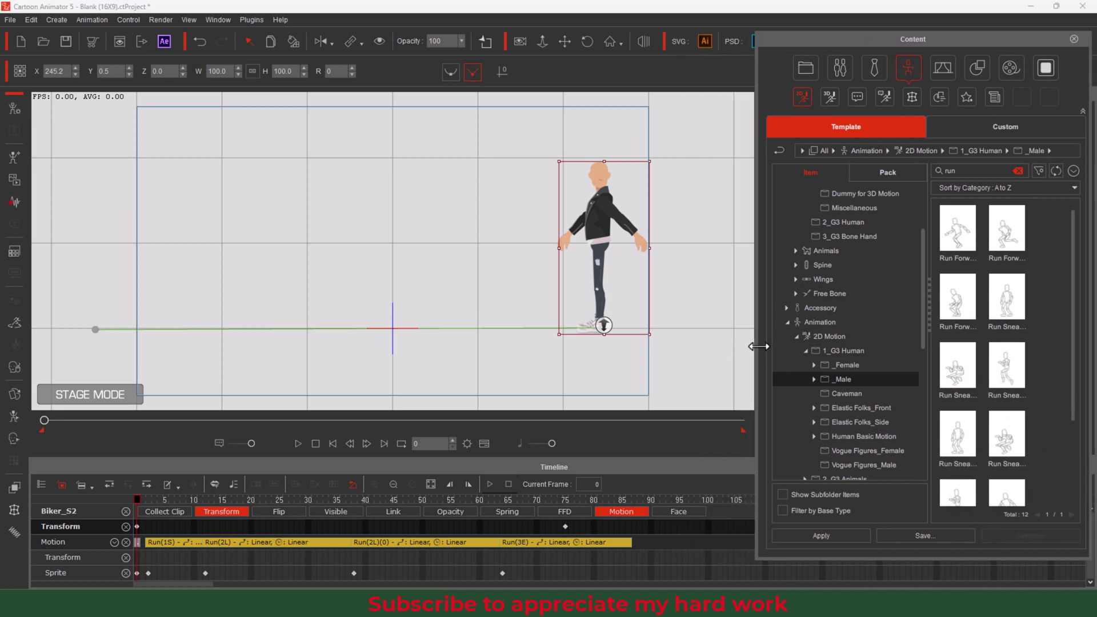
Pull the playback range's end back to about frame 174 and browse all the run motions under 2D Motion
mouse_move(743, 430)
left_mouse_down()
mouse_move(219, 421)
mouse_move(133, 439)
mouse_move(104, 430)
left_mouse_up()
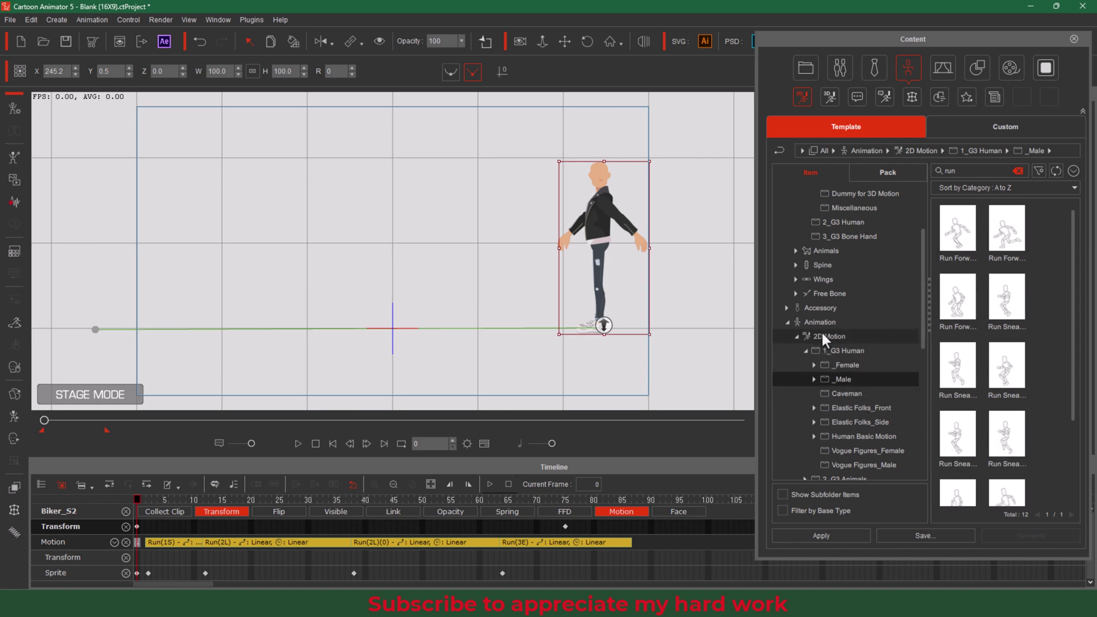
left_click(833, 338)
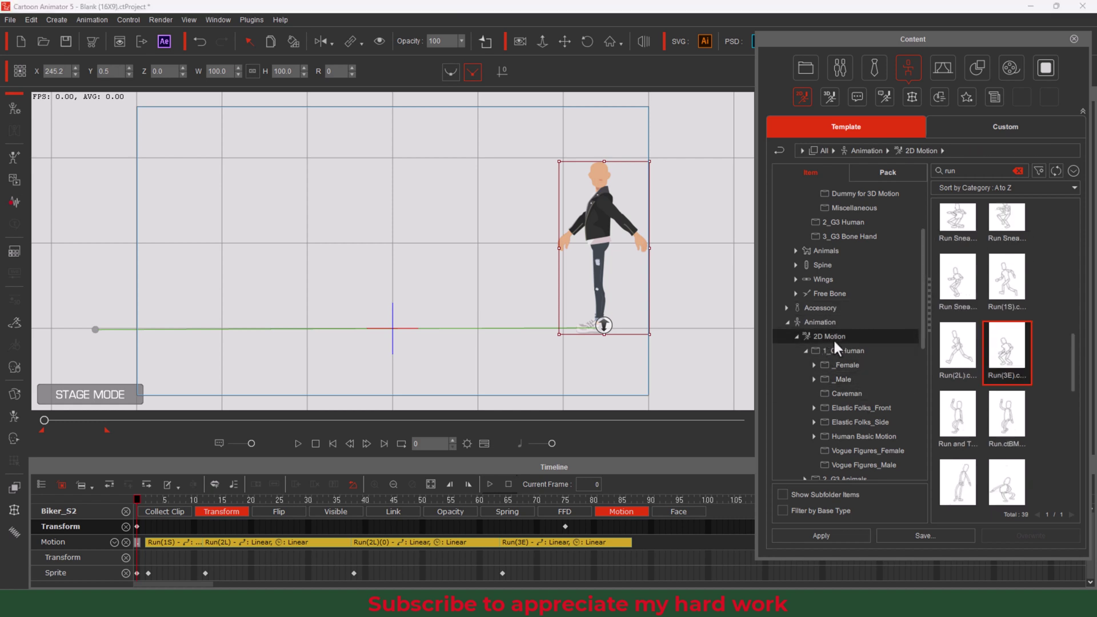
scroll(1071, 363, "down", 2)
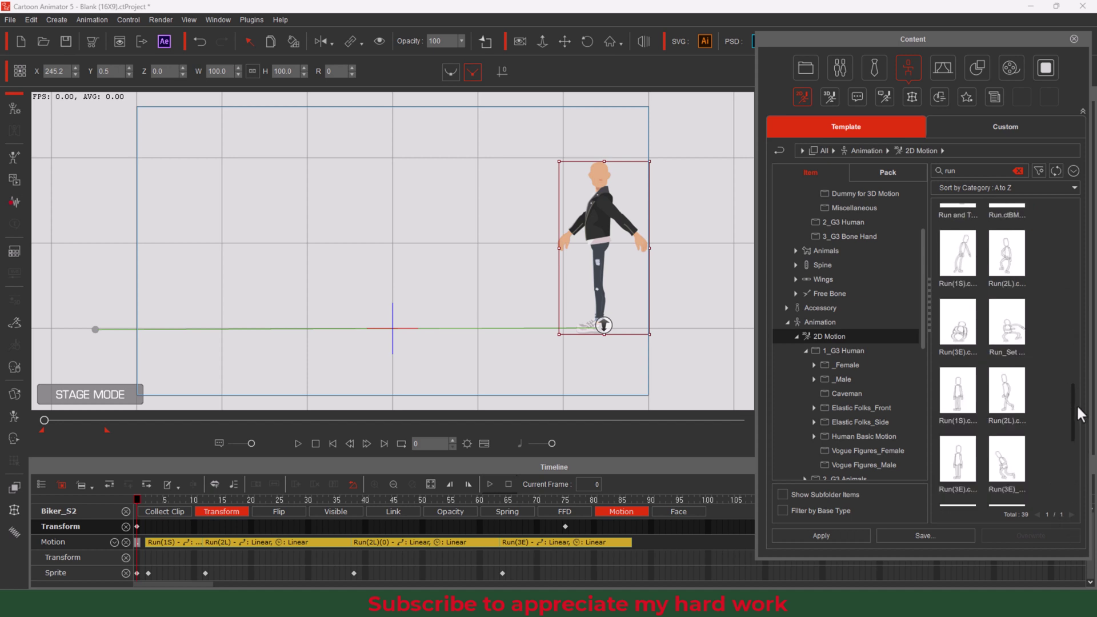
left_click_drag(1077, 403, 1086, 215)
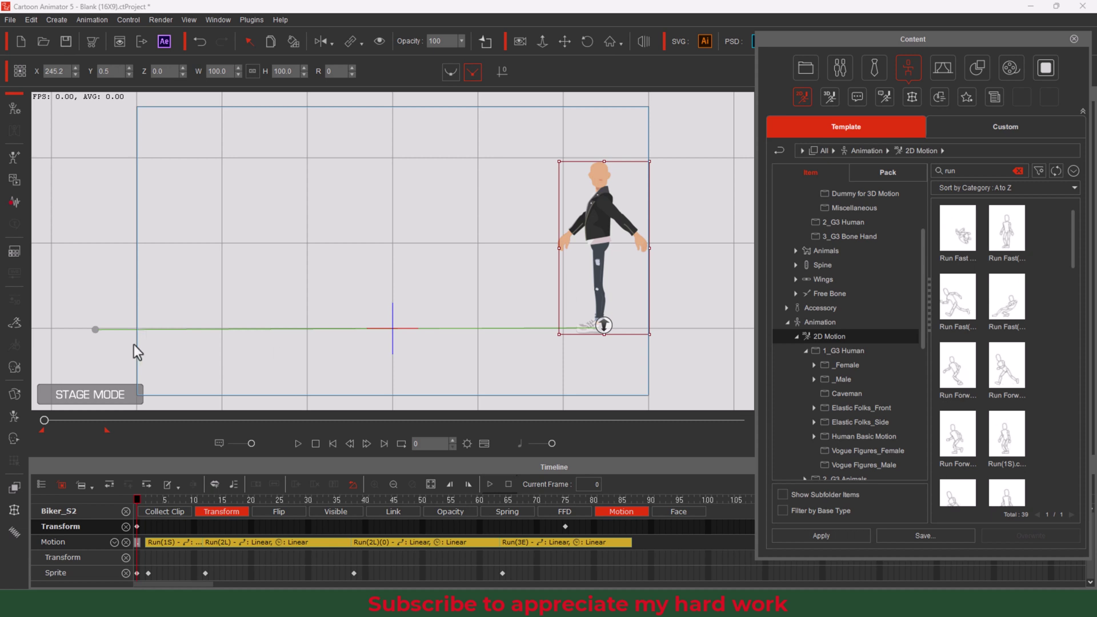
Play Biker_S2's run from frame 0, view the Motion track's body component list, and scrub back to frame 0
left_click_drag(136, 495, 38, 557)
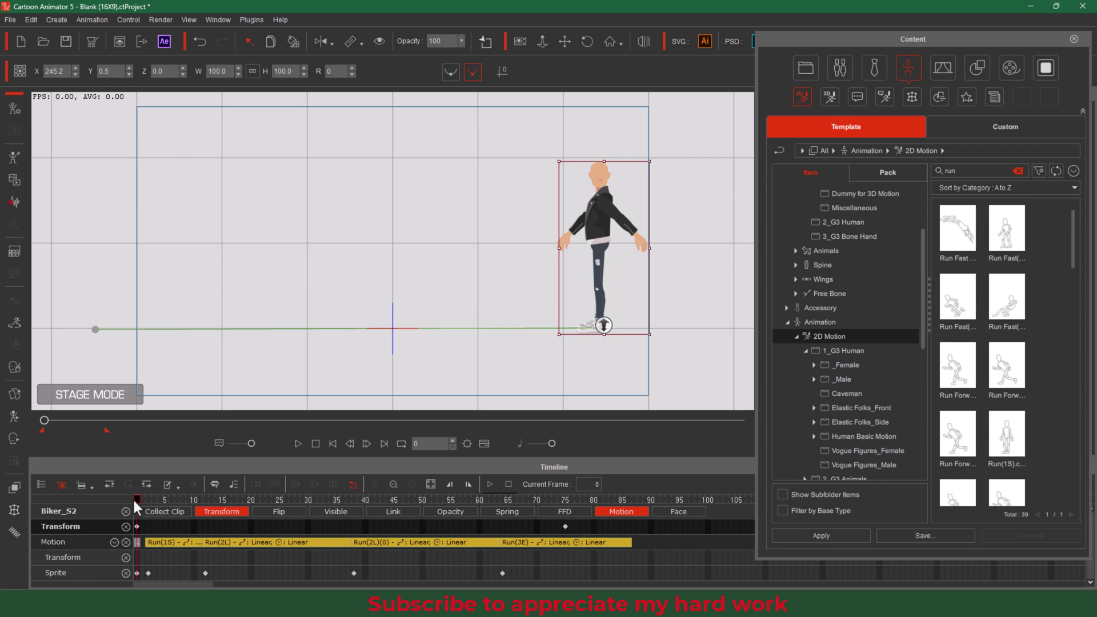
key("space")
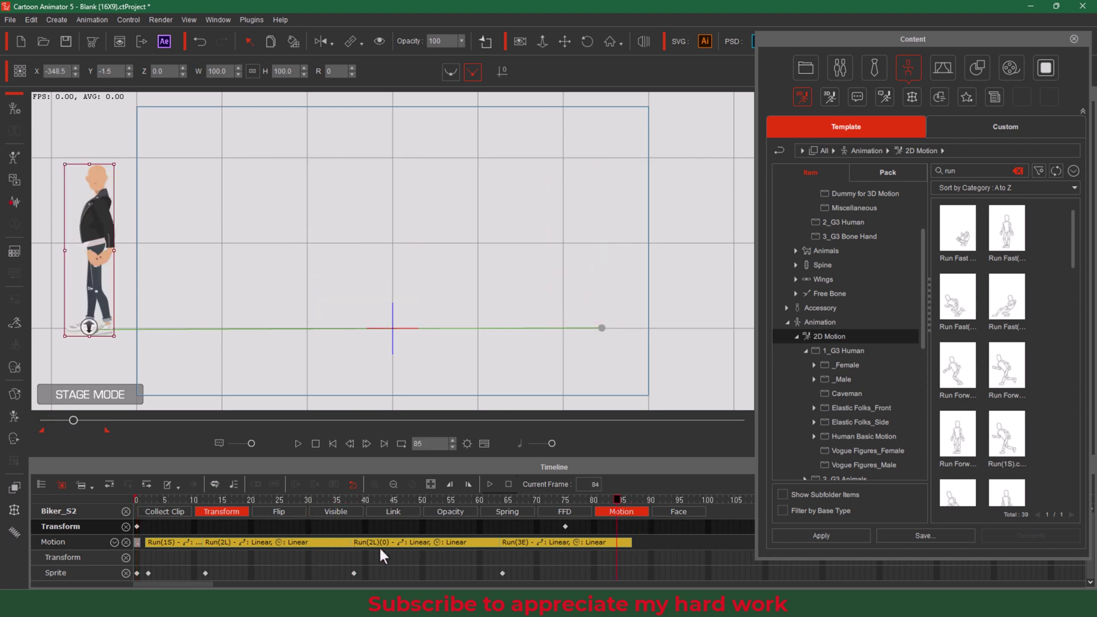
left_click_drag(142, 539, 112, 537)
left_click(114, 542)
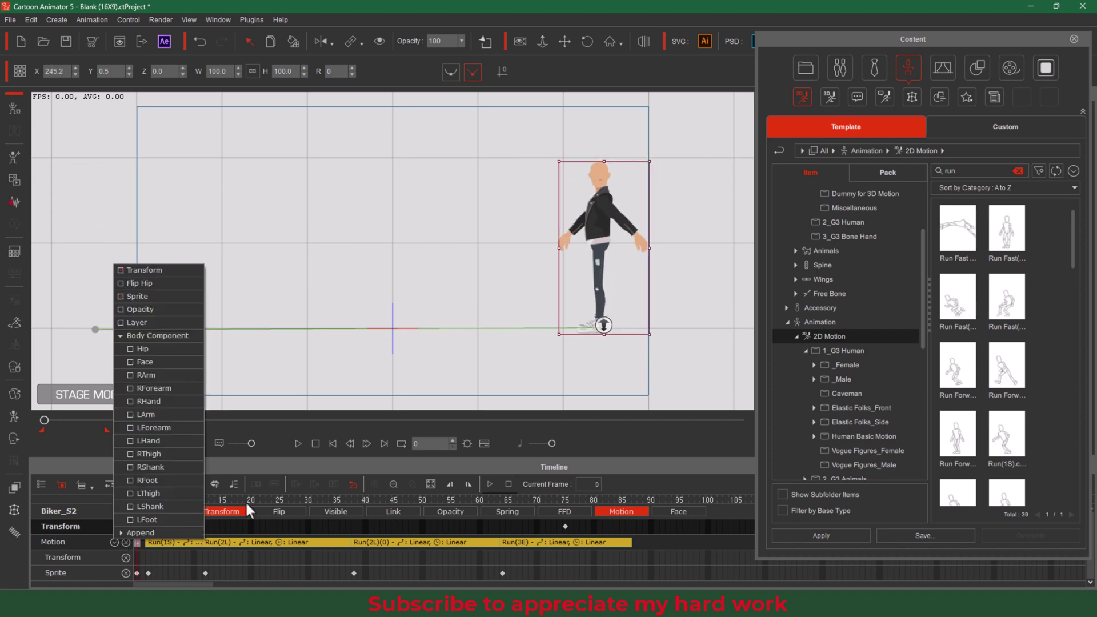
left_click(323, 559)
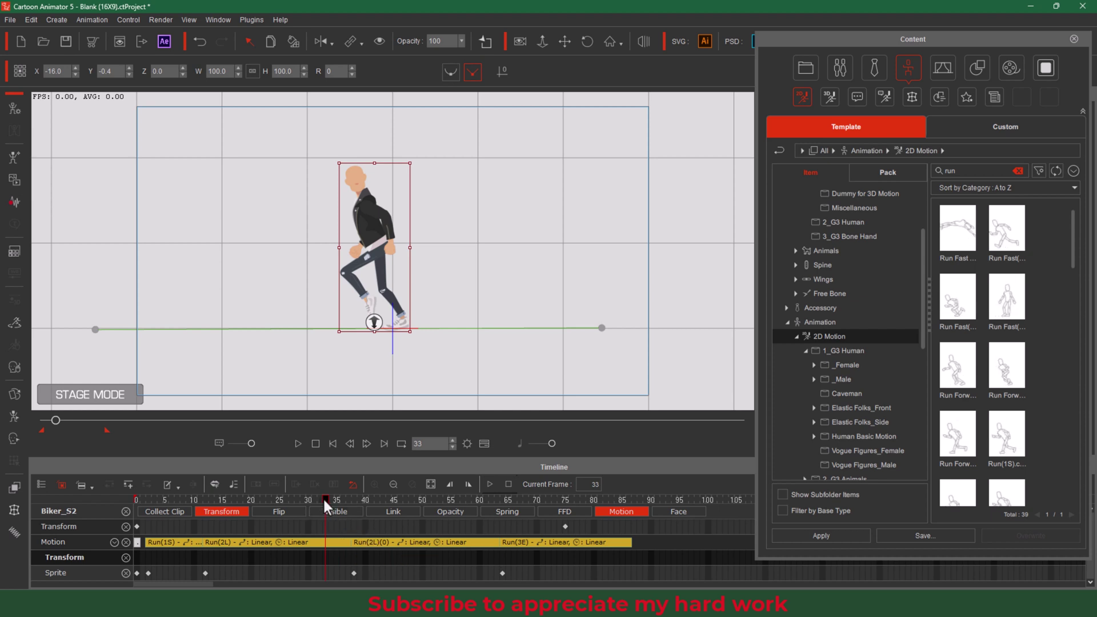
left_click_drag(324, 497, 94, 516)
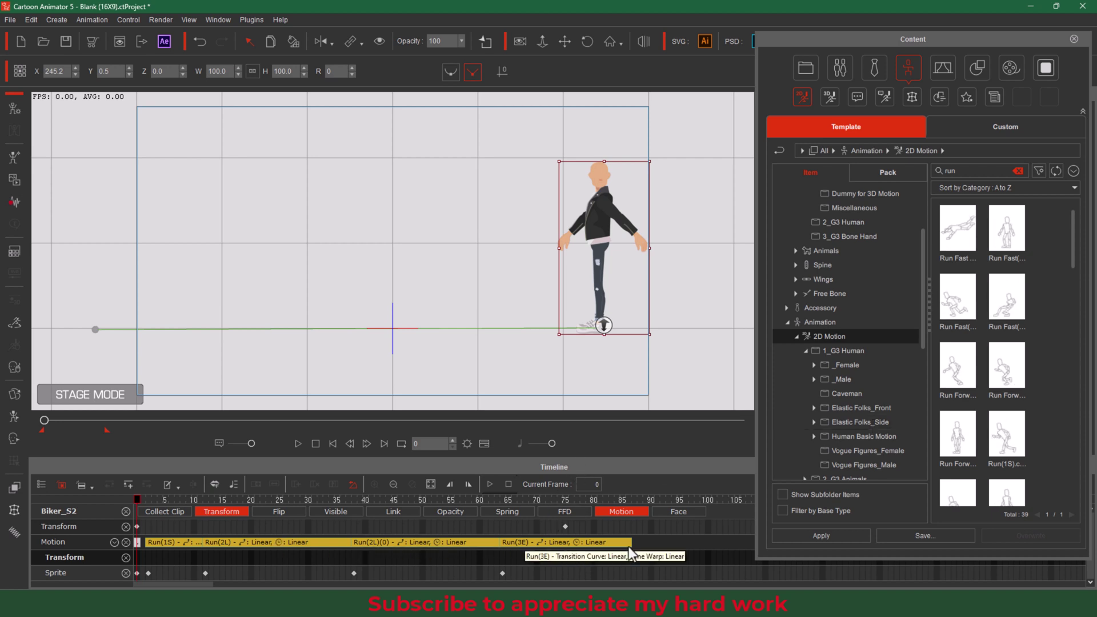
Remove all object animation from Biker_S2
left_click_drag(548, 543, 554, 543)
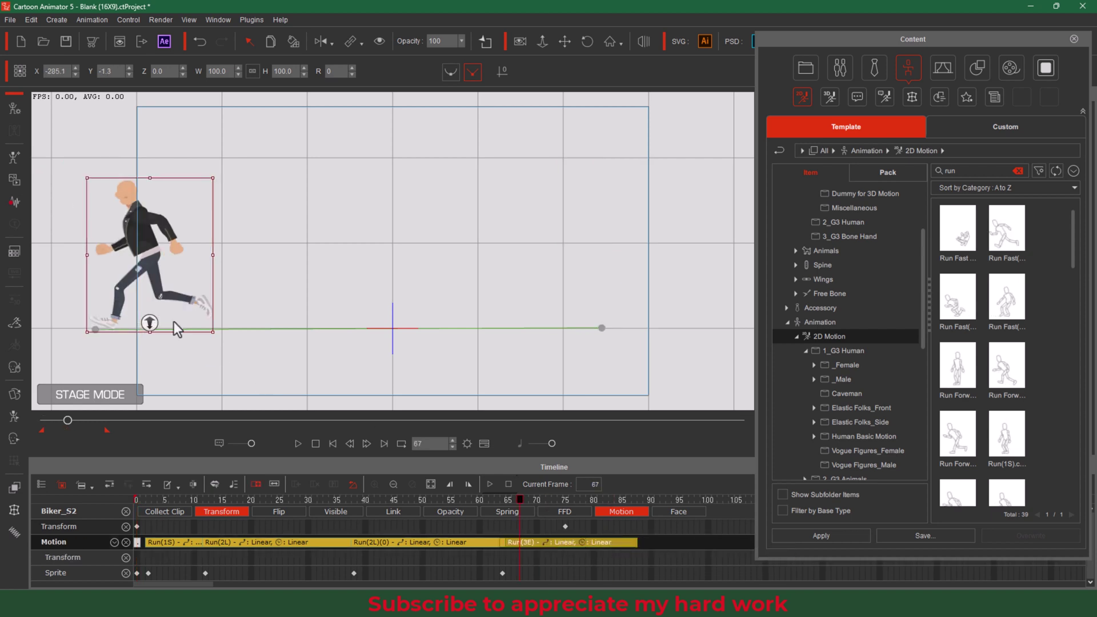
right_click(146, 265)
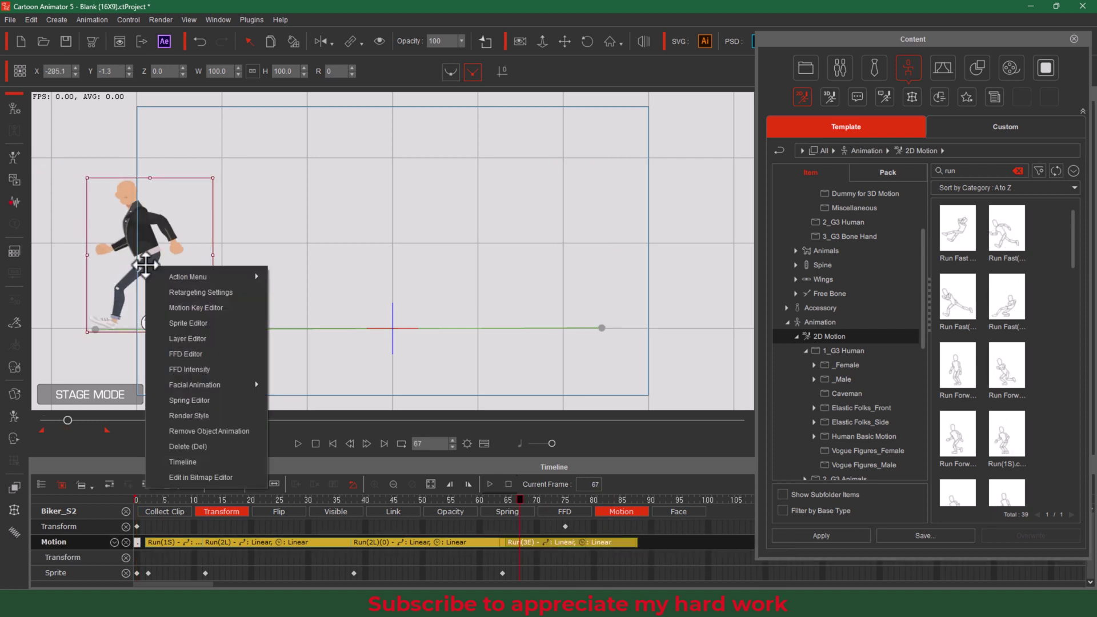
left_click(220, 432)
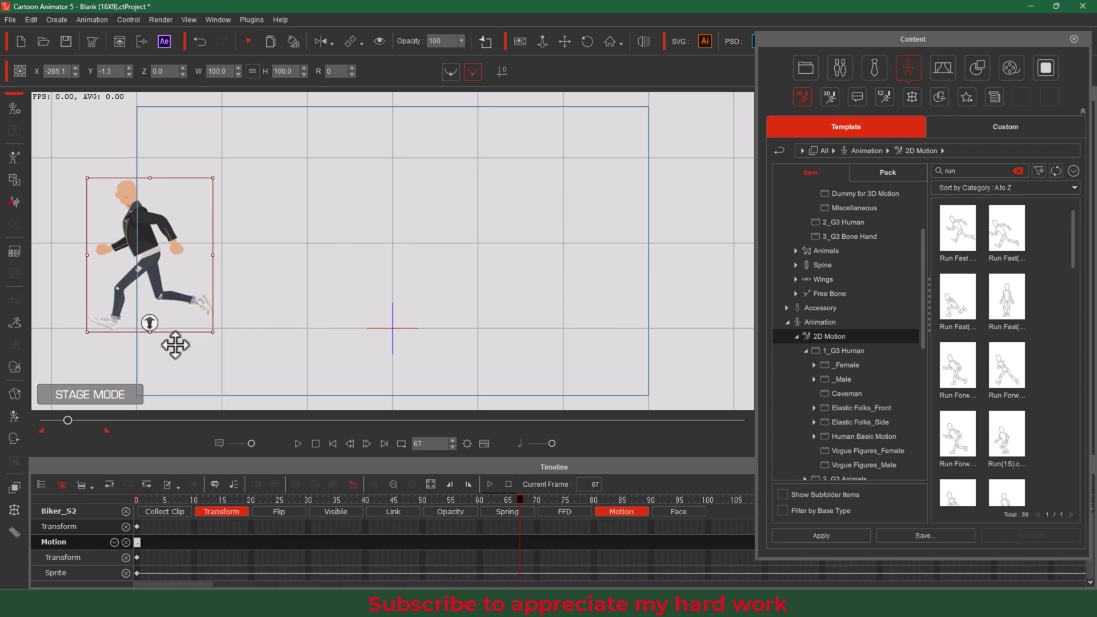
At frame 0, move Biker_S2 to the stage's right edge at X 639.2, Y -41.5
left_click(316, 443)
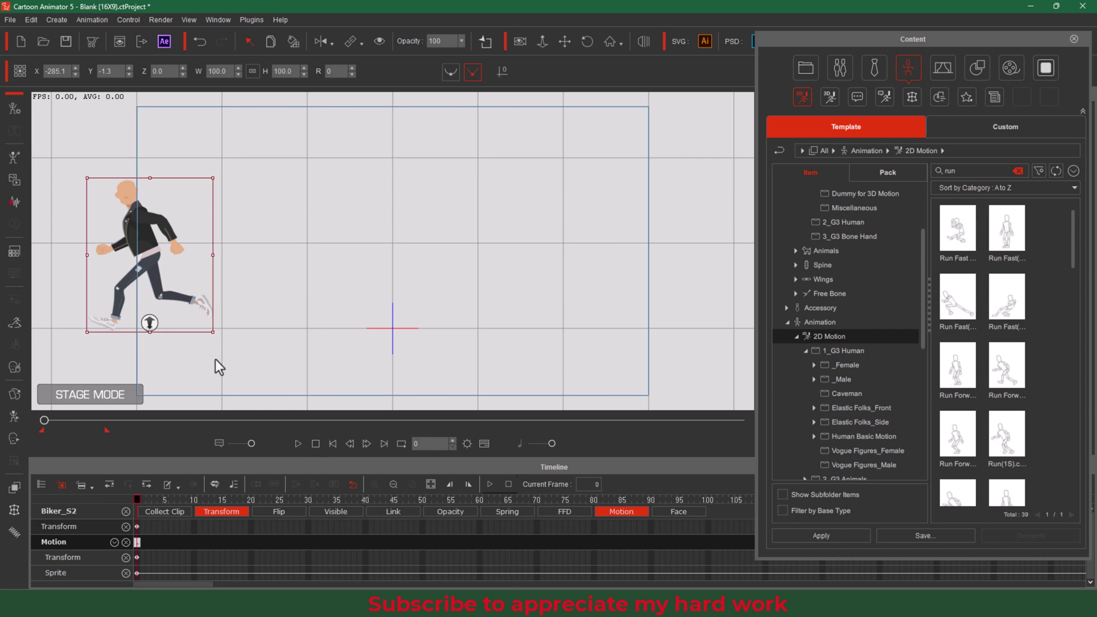
left_click_drag(442, 273, 627, 278)
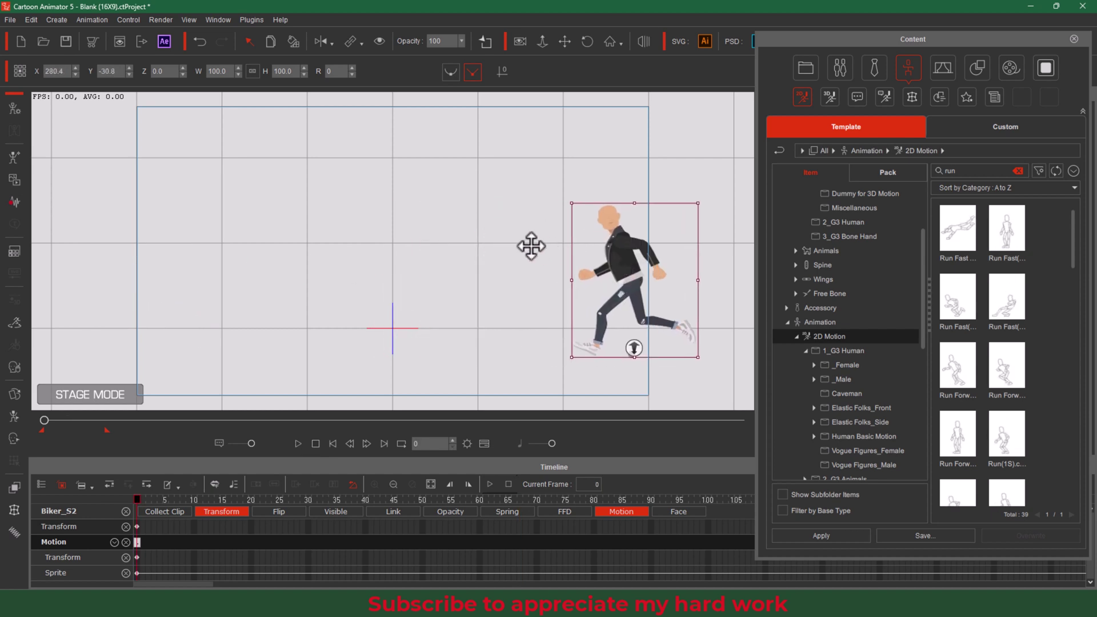
scroll(512, 234, "down", 5)
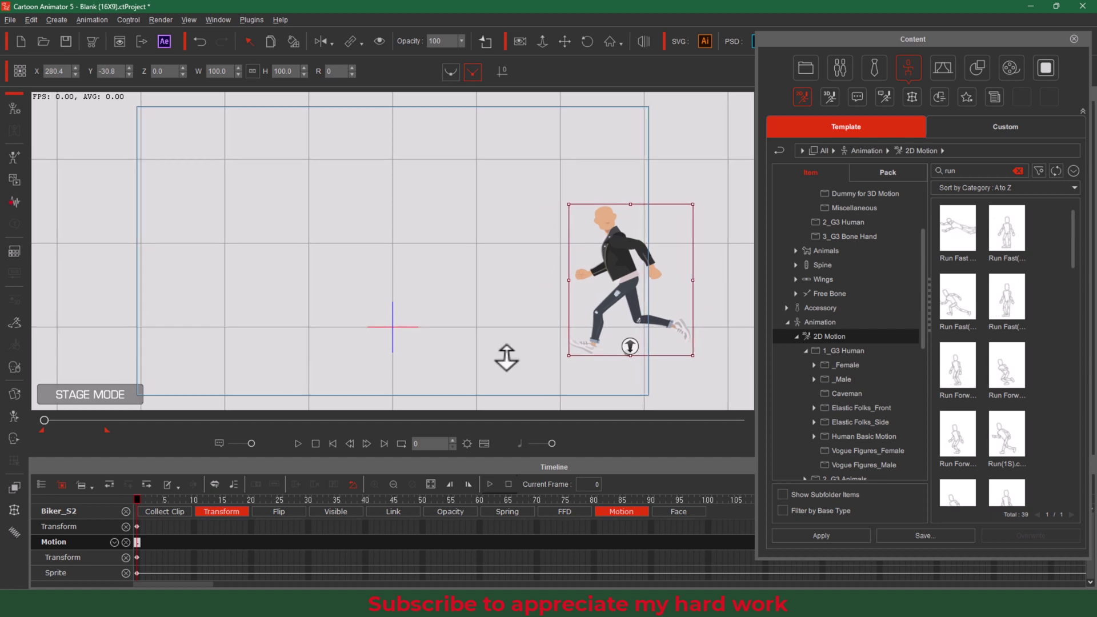
scroll(539, 212, "down", 3)
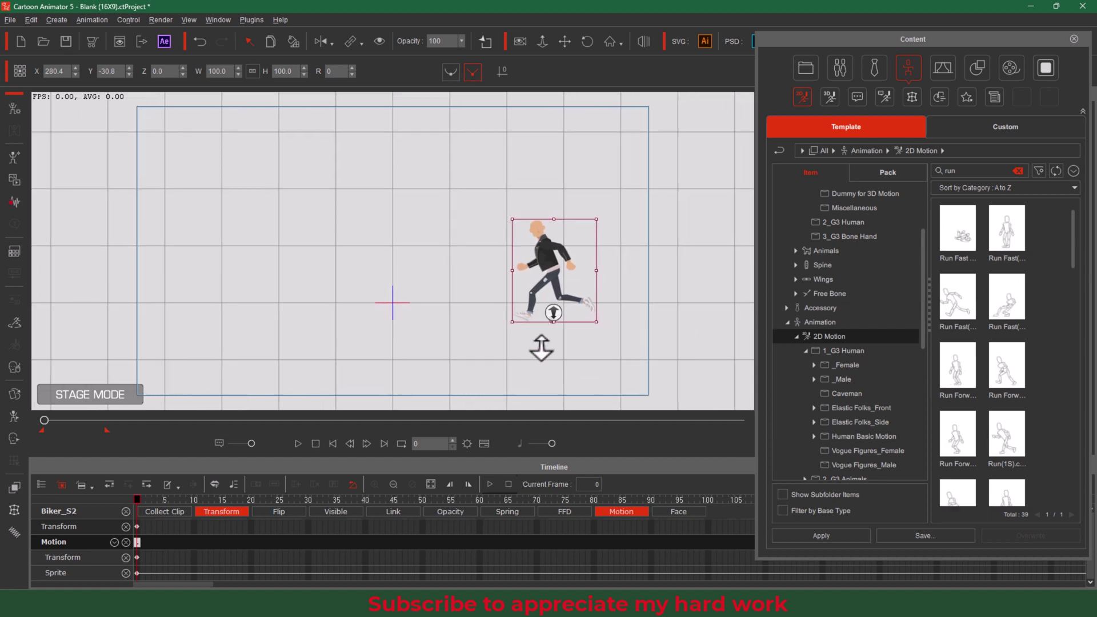
scroll(541, 374, "down", 4)
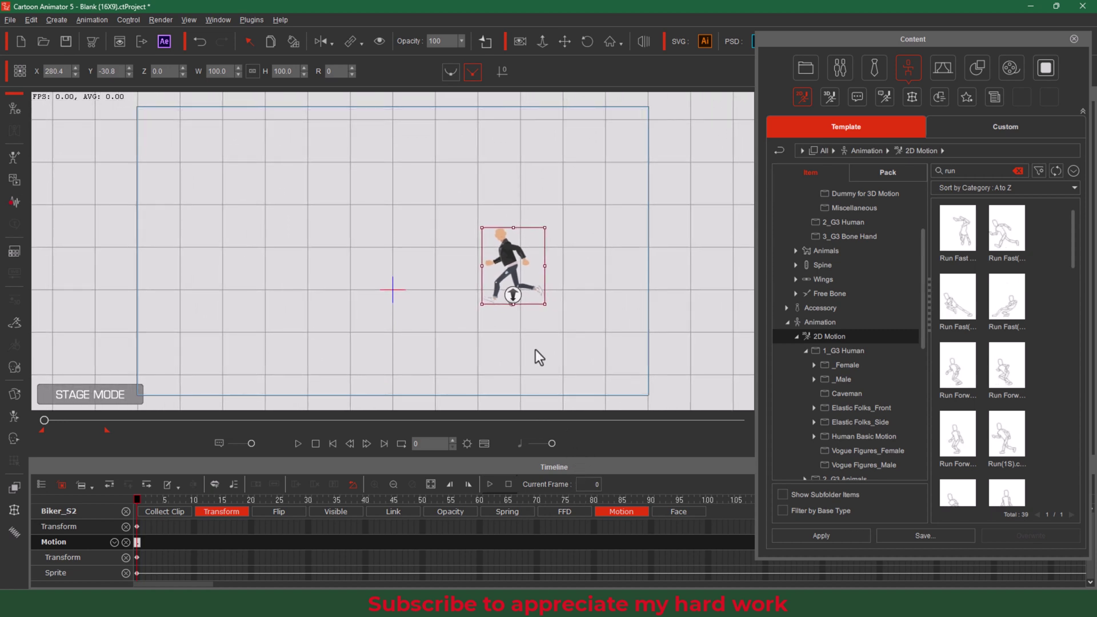
left_click_drag(644, 269, 685, 269)
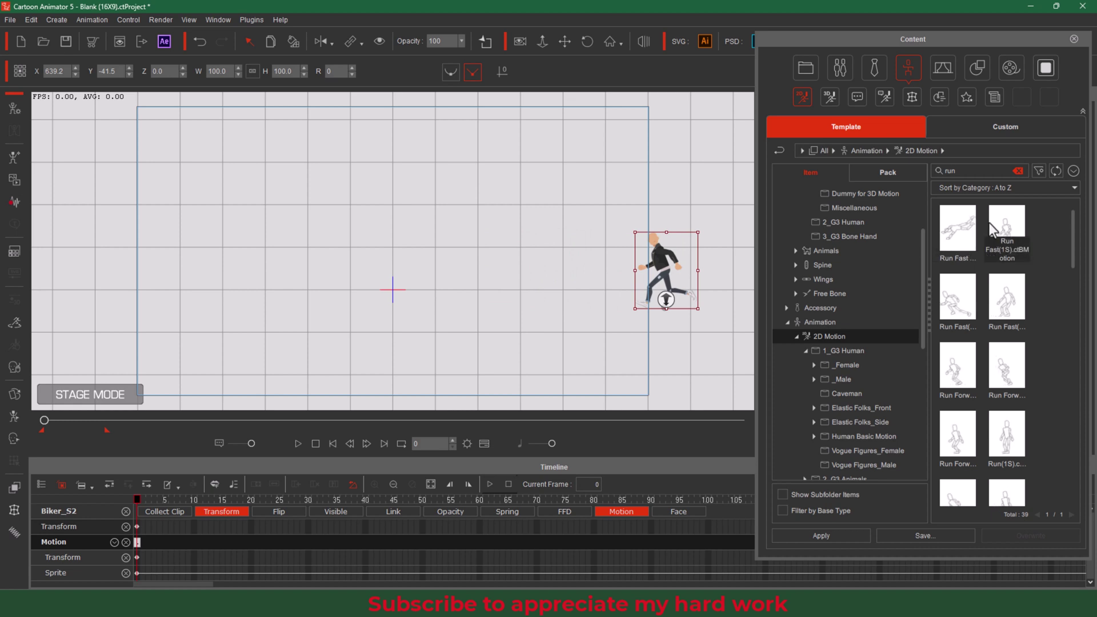
Apply the Run Forward(1S) motion followed by Run Forward(2L) to Biker_S2 from frame 0
double_click(958, 369)
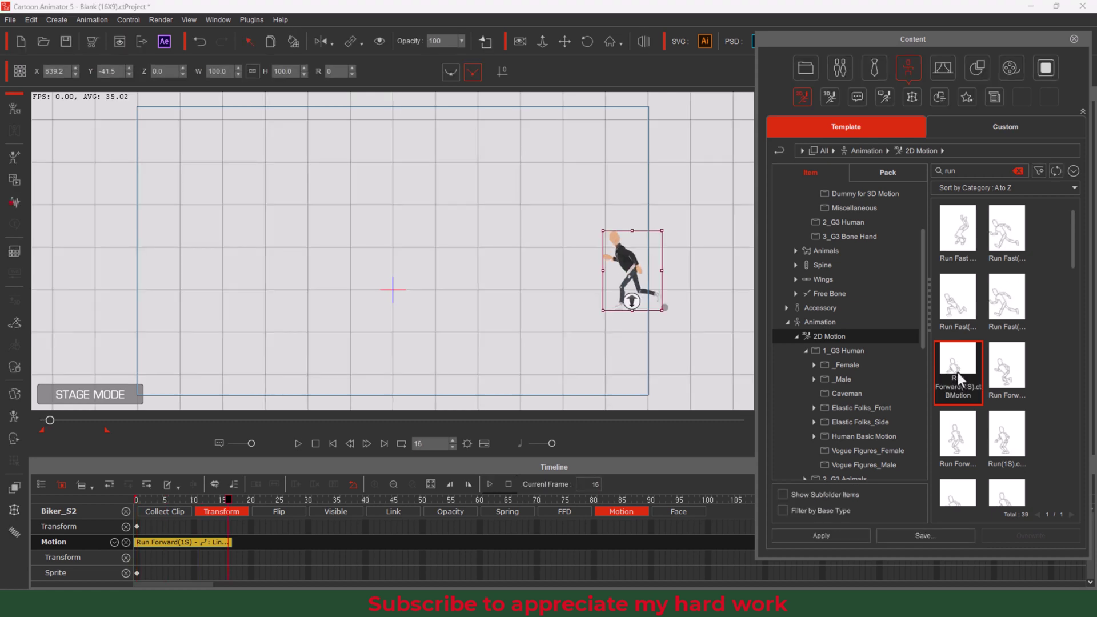
double_click(1016, 372)
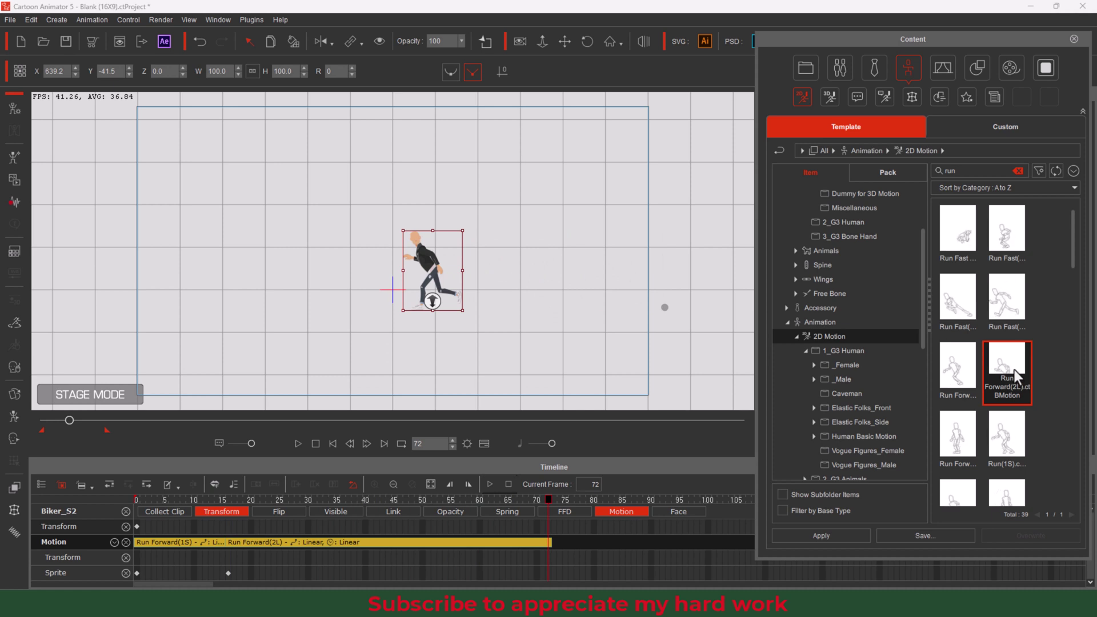
double_click(1013, 369)
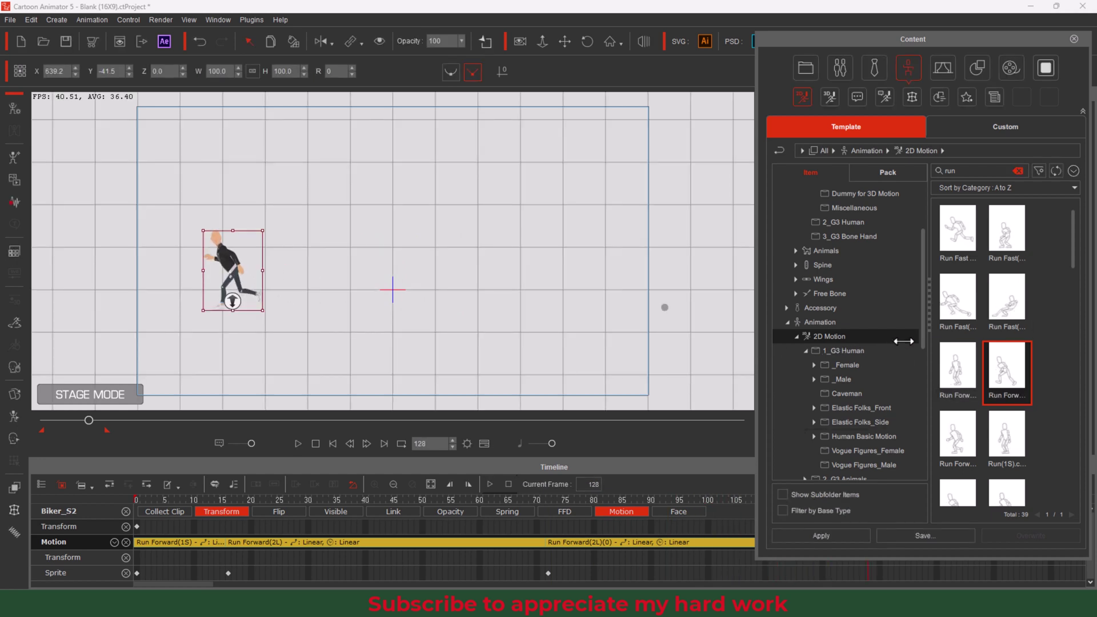
left_click(600, 442)
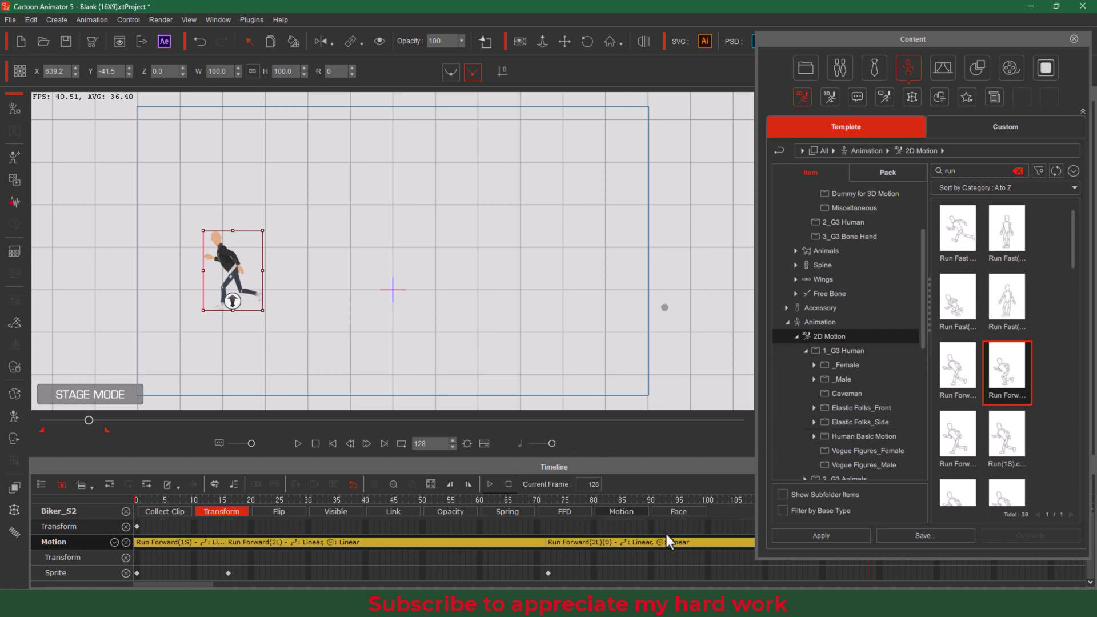
left_click_drag(669, 542, 687, 541)
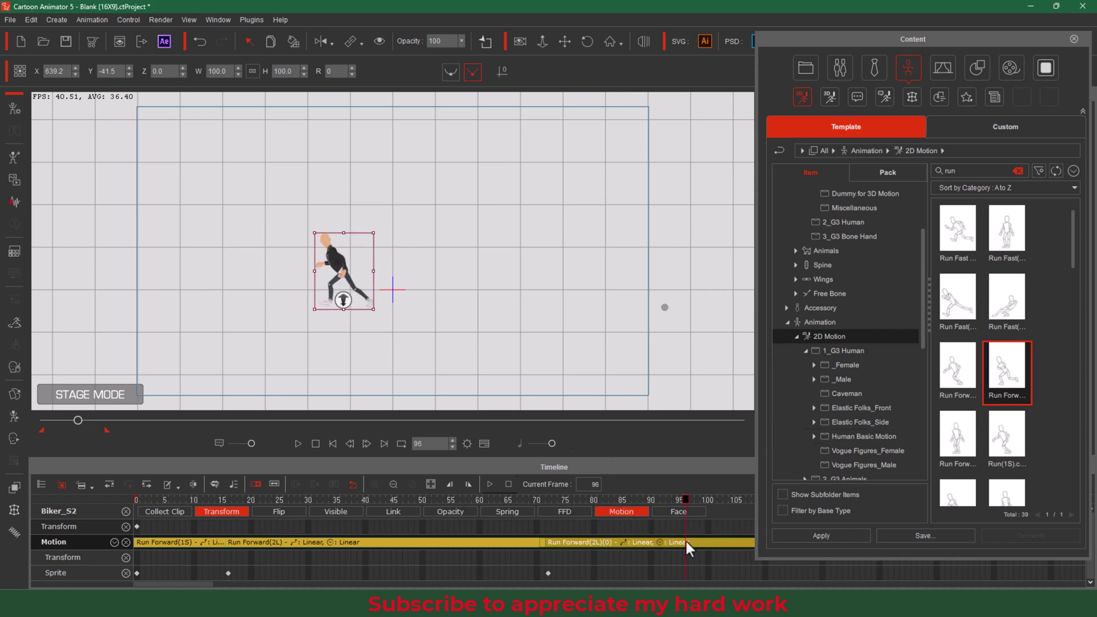
key("Delete")
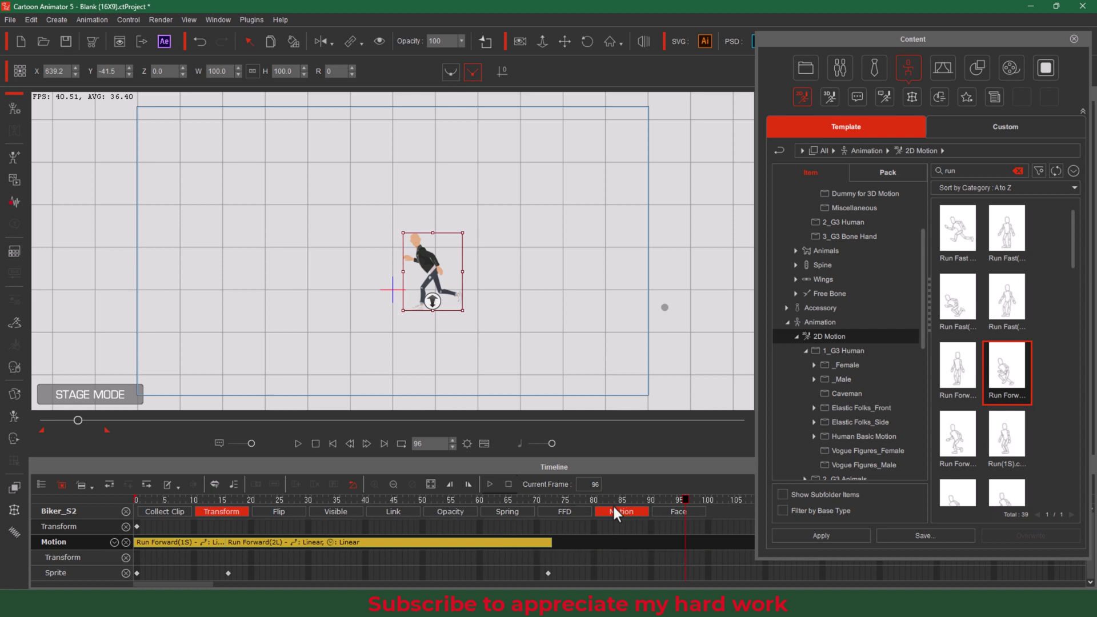
Play the Run Forward animation from frame 0 and bring the timeline back to its start
left_click(315, 444)
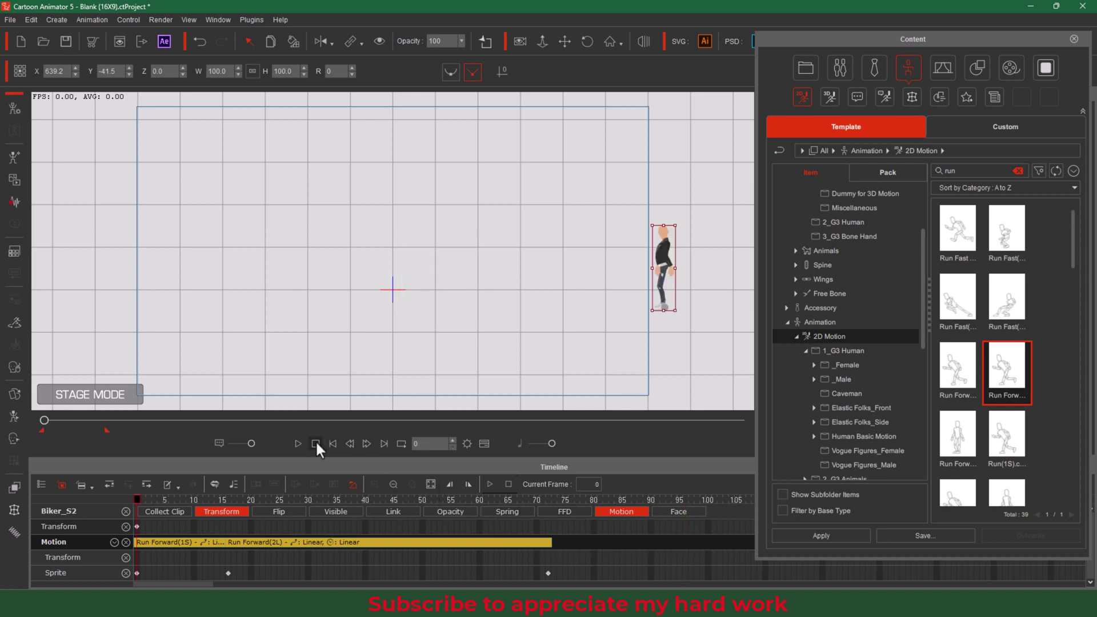
left_click(297, 443)
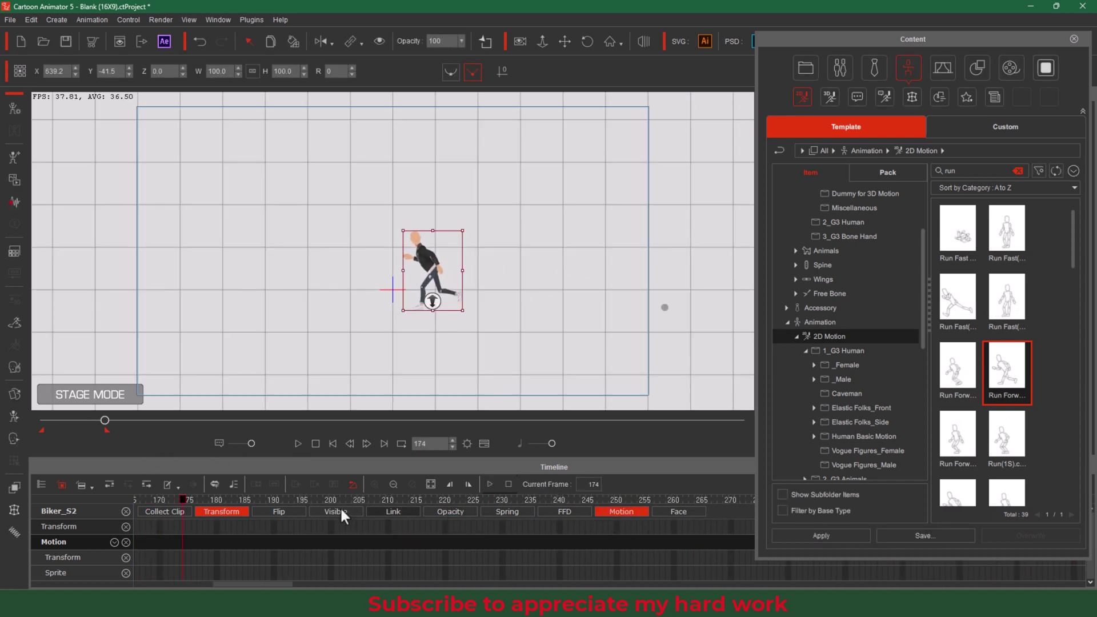
left_click_drag(244, 584, 57, 587)
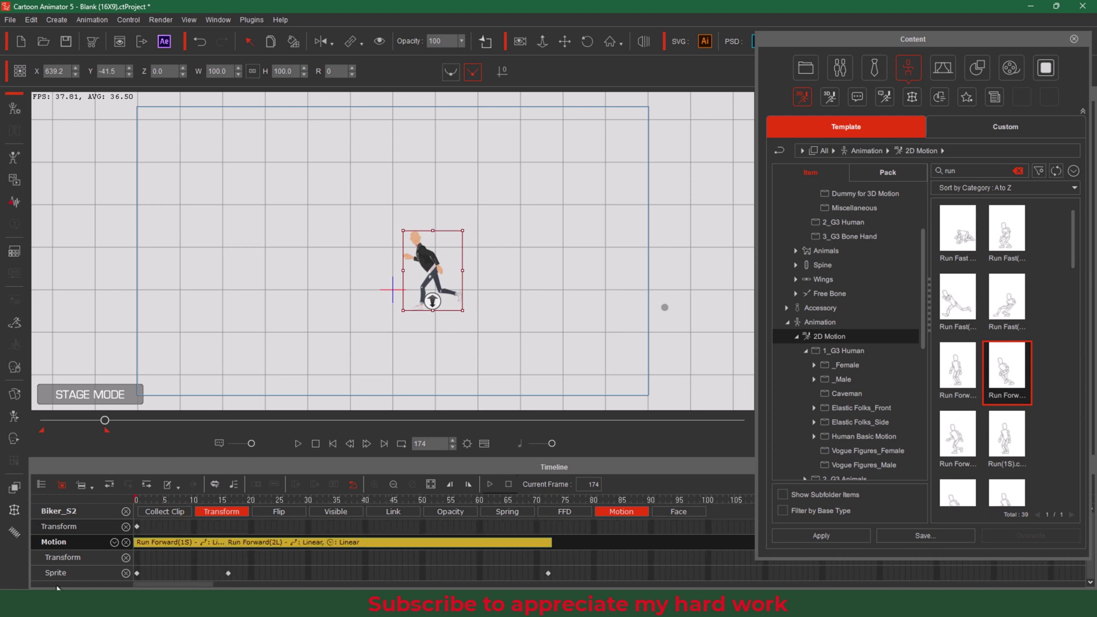
Try to loop the Run Forward(2L) clip by extending it beyond frame 105 on the Motion track
left_click(421, 543)
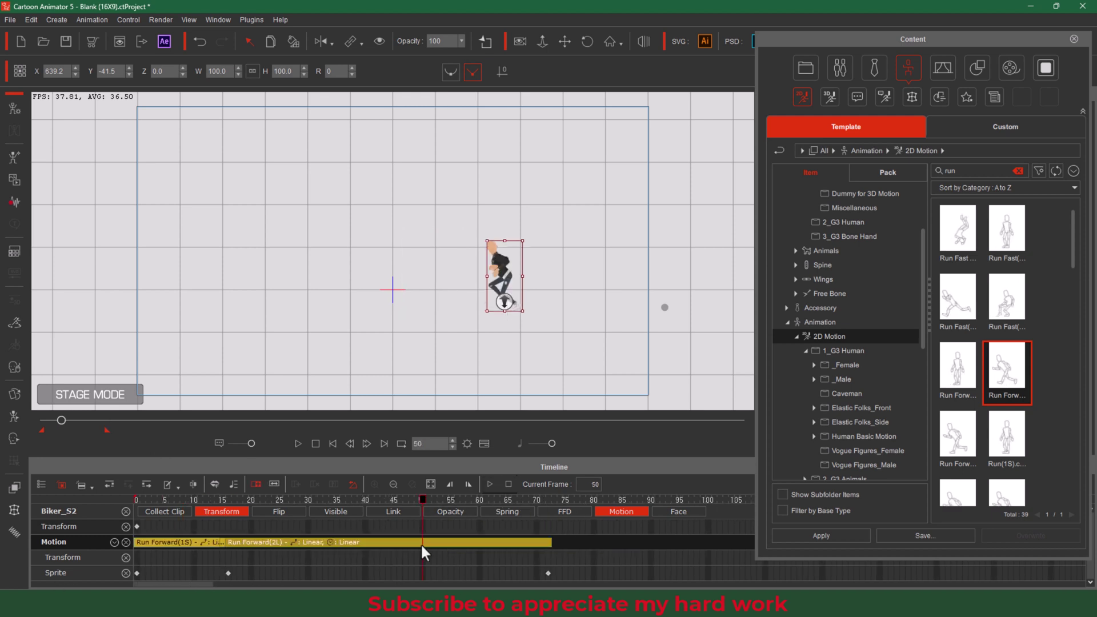
left_click(256, 486)
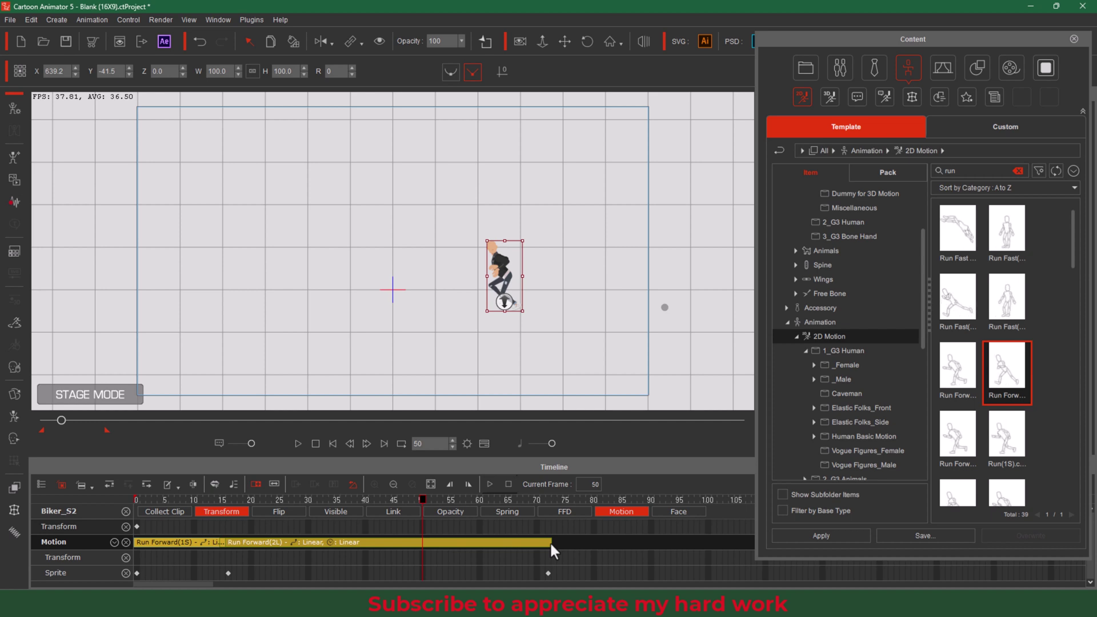
left_click_drag(551, 543, 591, 544)
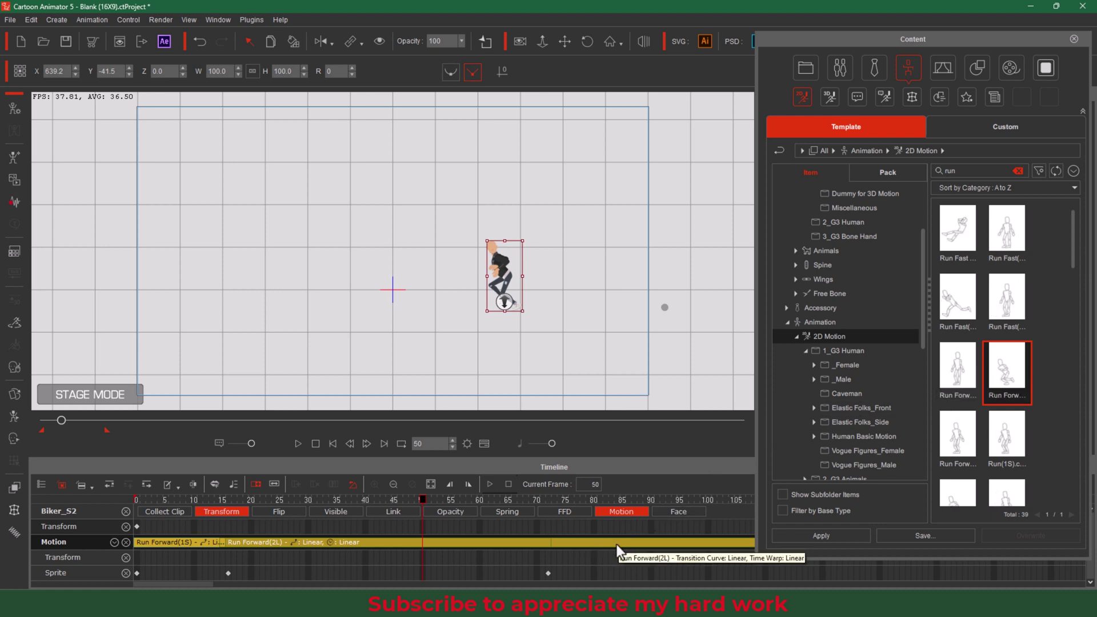
Scrub between frames 16 and 72 to compare Biker_S2's poses at the start and end of the Run Forward(2L) cycle
left_click_drag(419, 507, 543, 553)
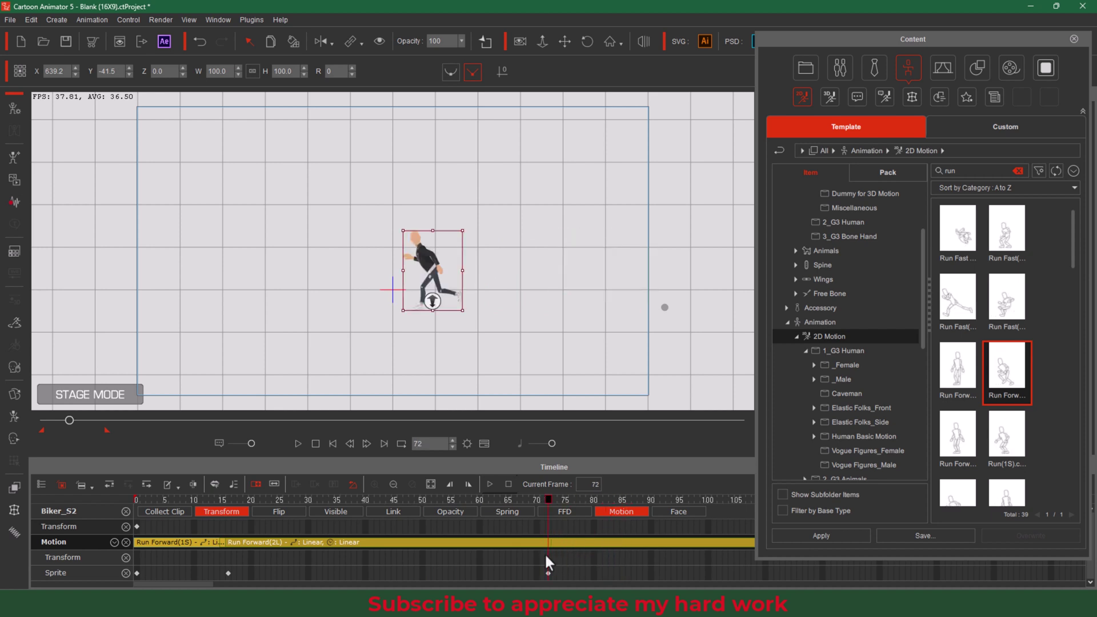
left_click_drag(388, 537, 225, 536)
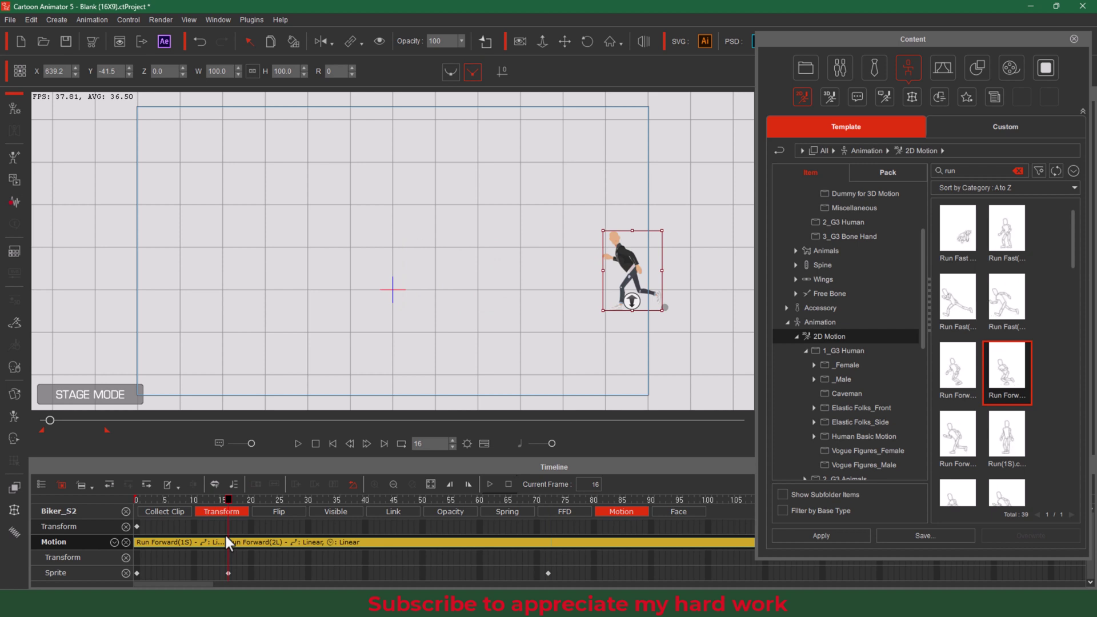
left_click_drag(225, 536, 546, 544)
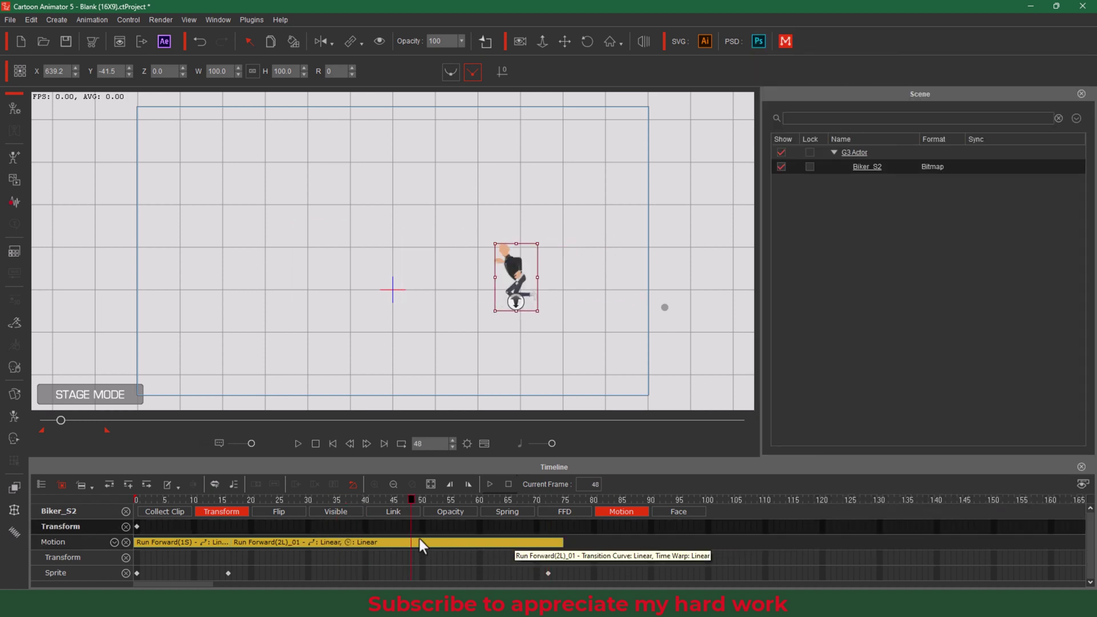
Loop the Run Forward(2L)_01 clip out to about frame 132 and scrub to its end
left_click_drag(563, 541, 596, 543)
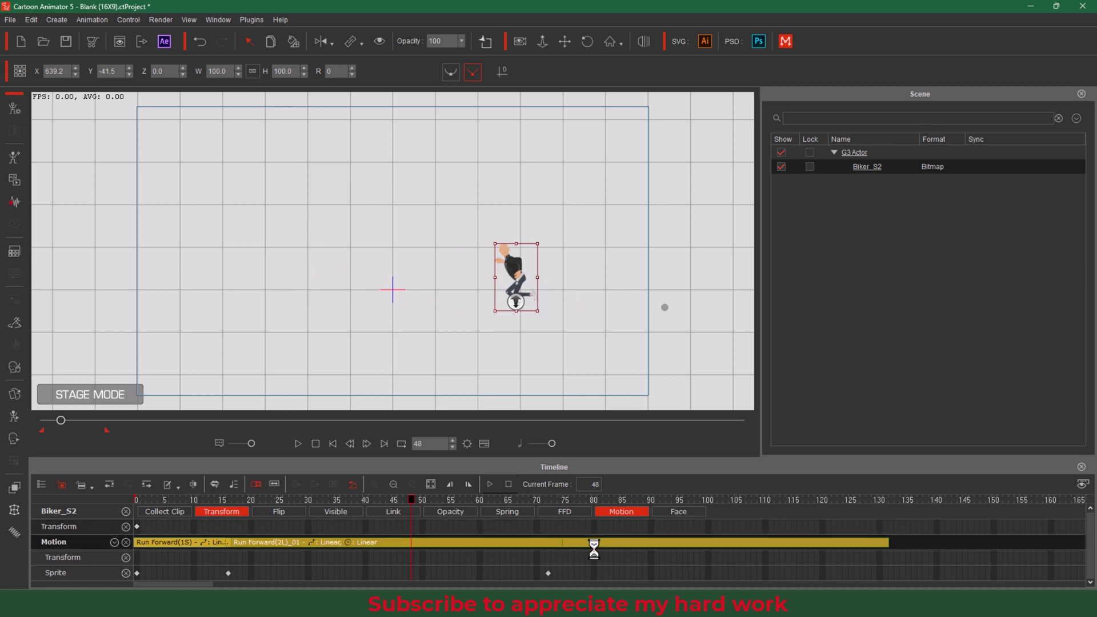
left_click_drag(412, 498, 891, 537)
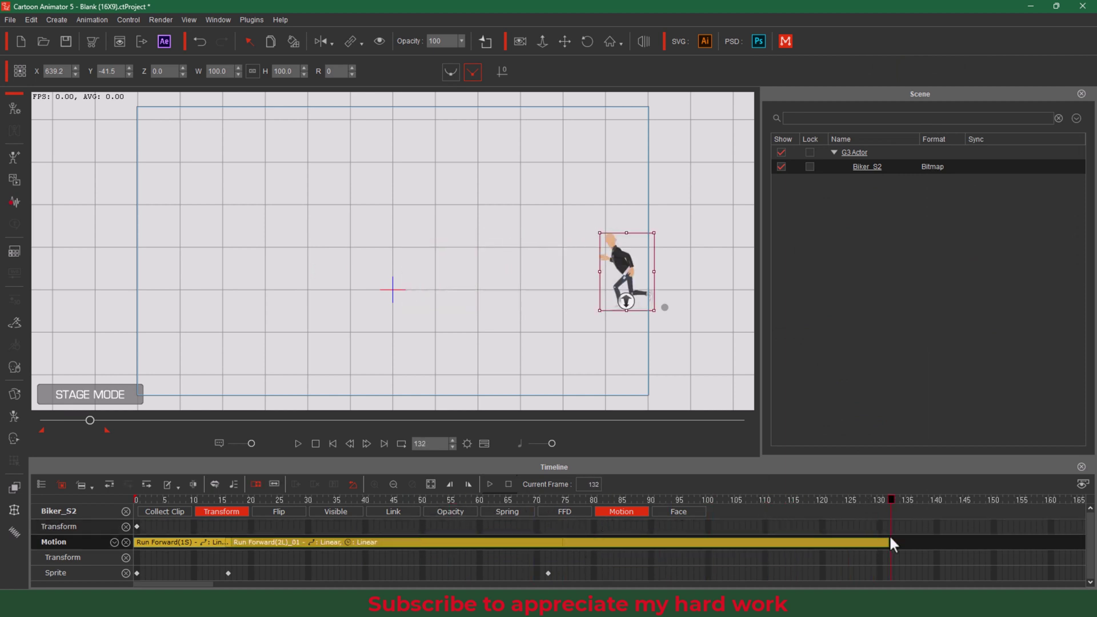
Play back the extended Run Forward(2L)_01 loop, undo that looped clip and bring up the motion library
key("space")
key("space")
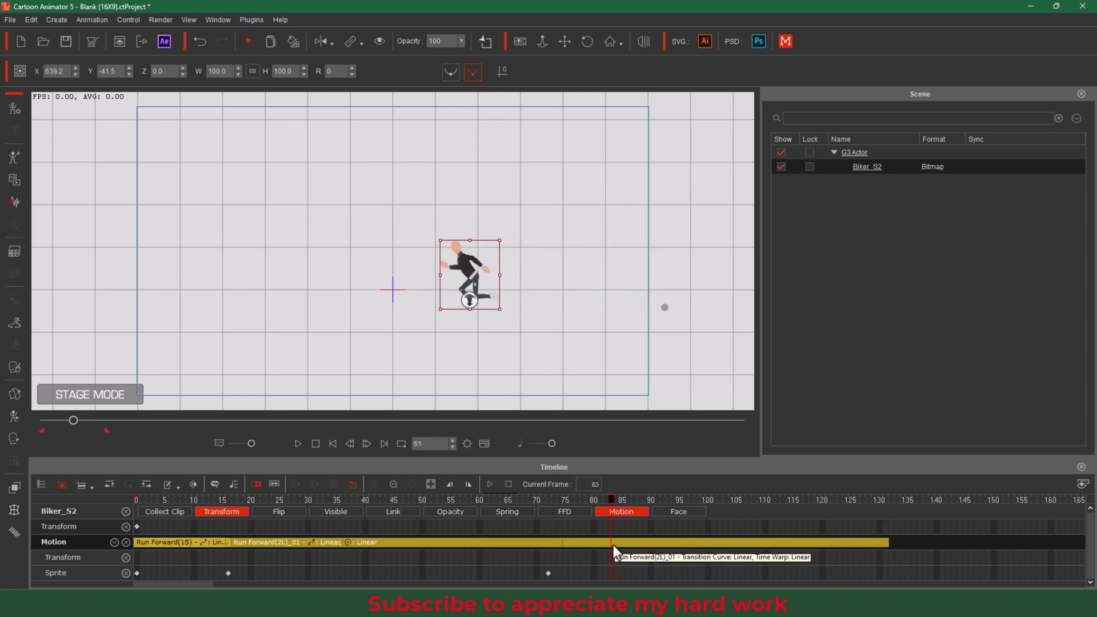
key("ctrl+z")
key("F4")
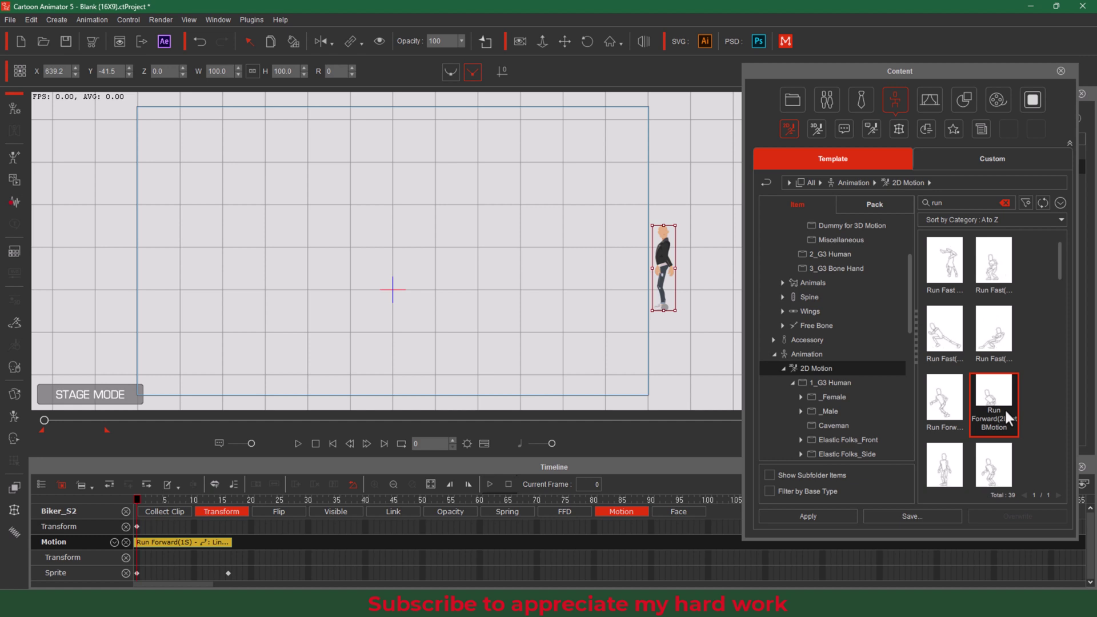
Clear Biker_S2's existing animation and apply the Run Forward(1S) motion at frame 0
right_click(663, 258)
left_click(725, 418)
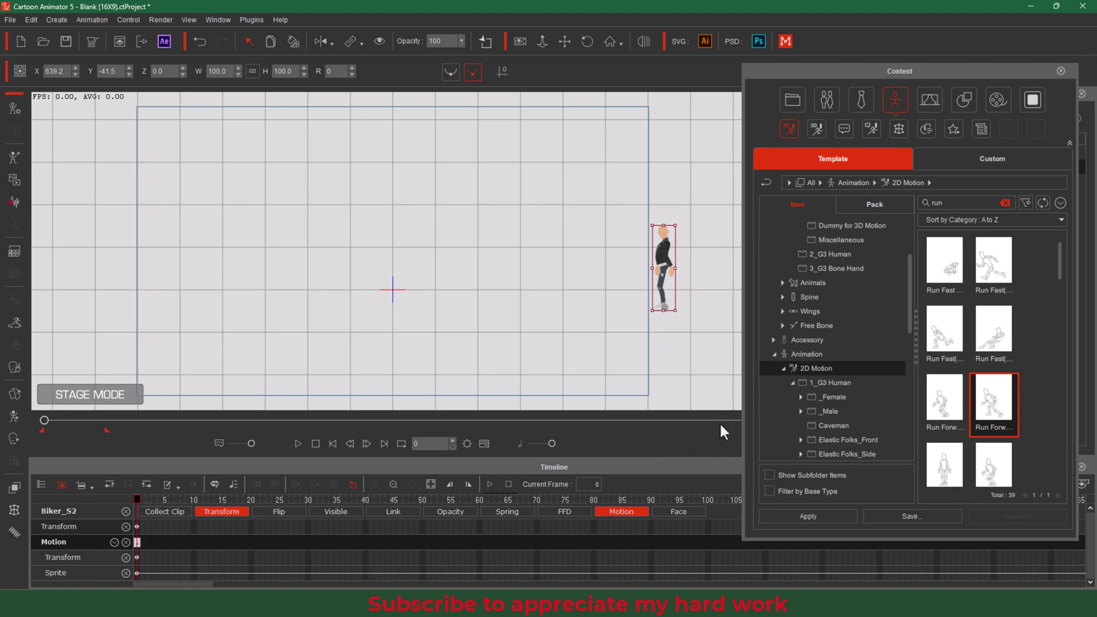
double_click(948, 395)
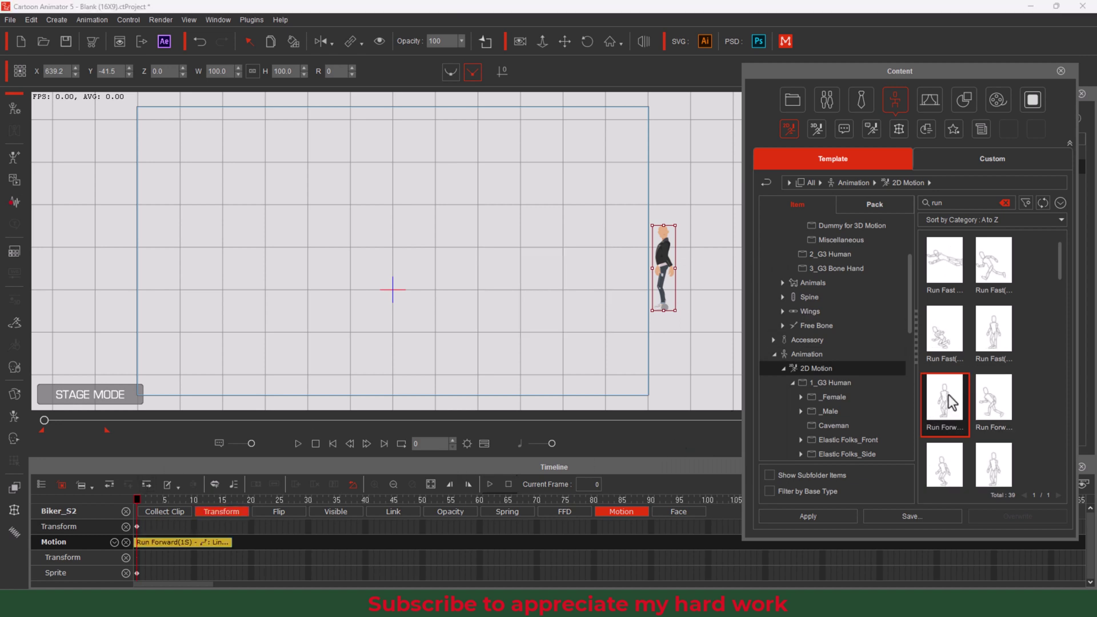
Append the Run Forward(2L) motion to Biker_S2 twice in a row, starting at frames 16 and 72
key("space")
left_click(996, 399)
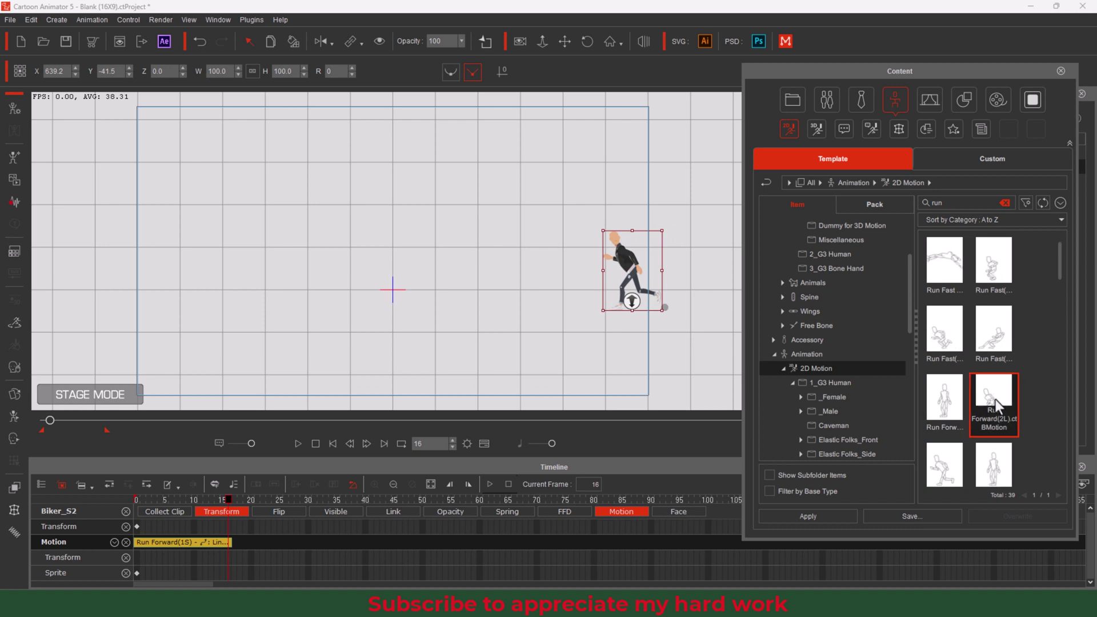
double_click(996, 400)
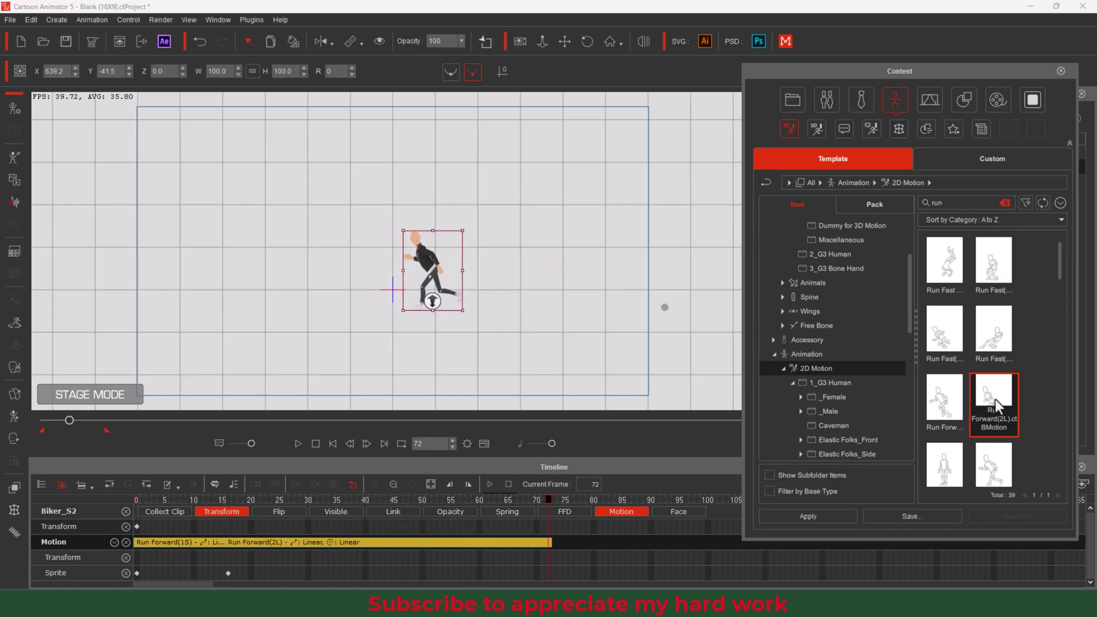
double_click(995, 399)
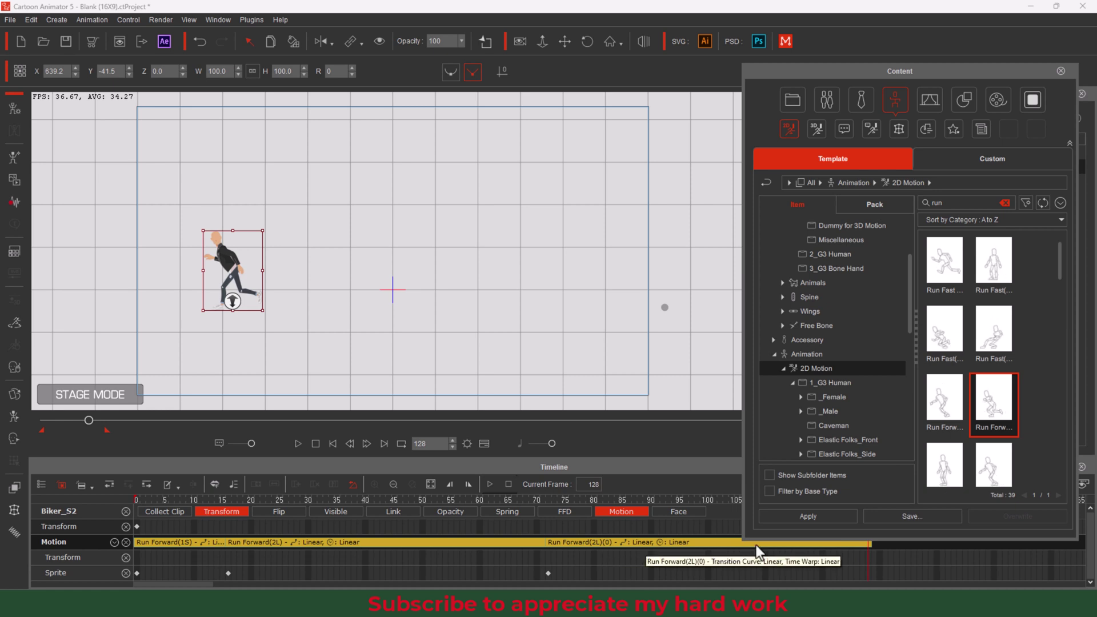
Apply the Run Forward(3E) motion to Biker_S2 at frame 128 to end the run
scroll(945, 457, "down", 1)
left_click(944, 455)
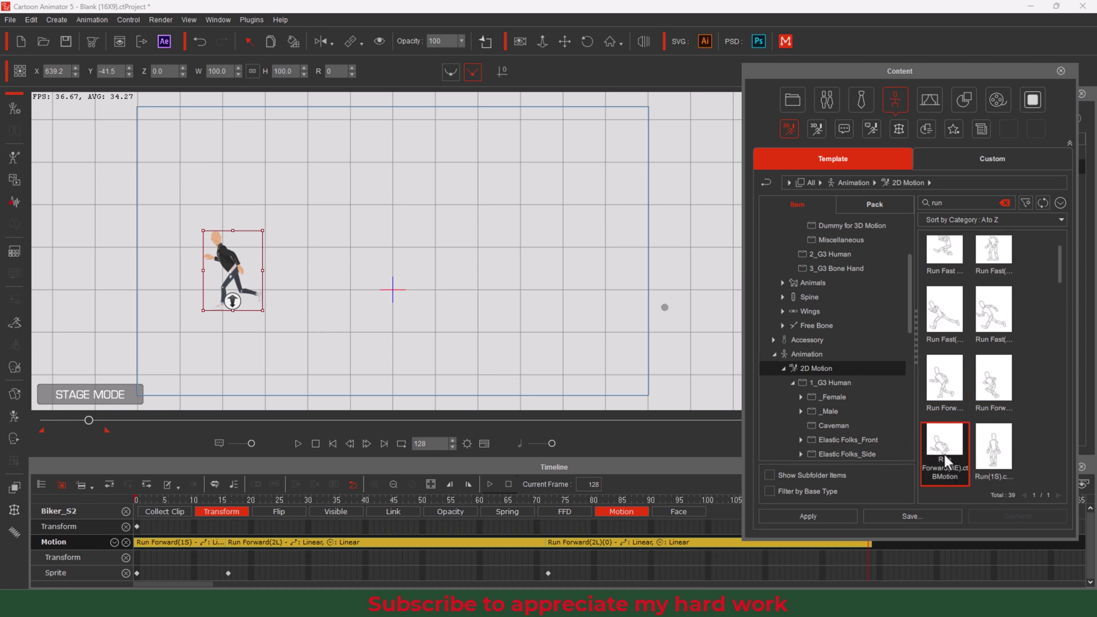
double_click(946, 450)
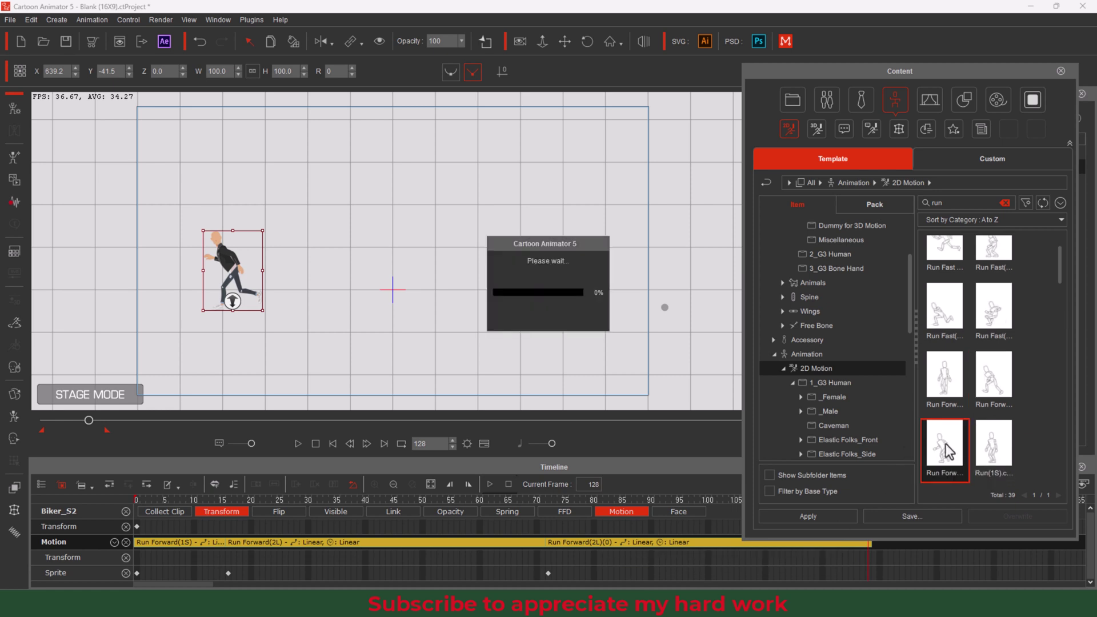